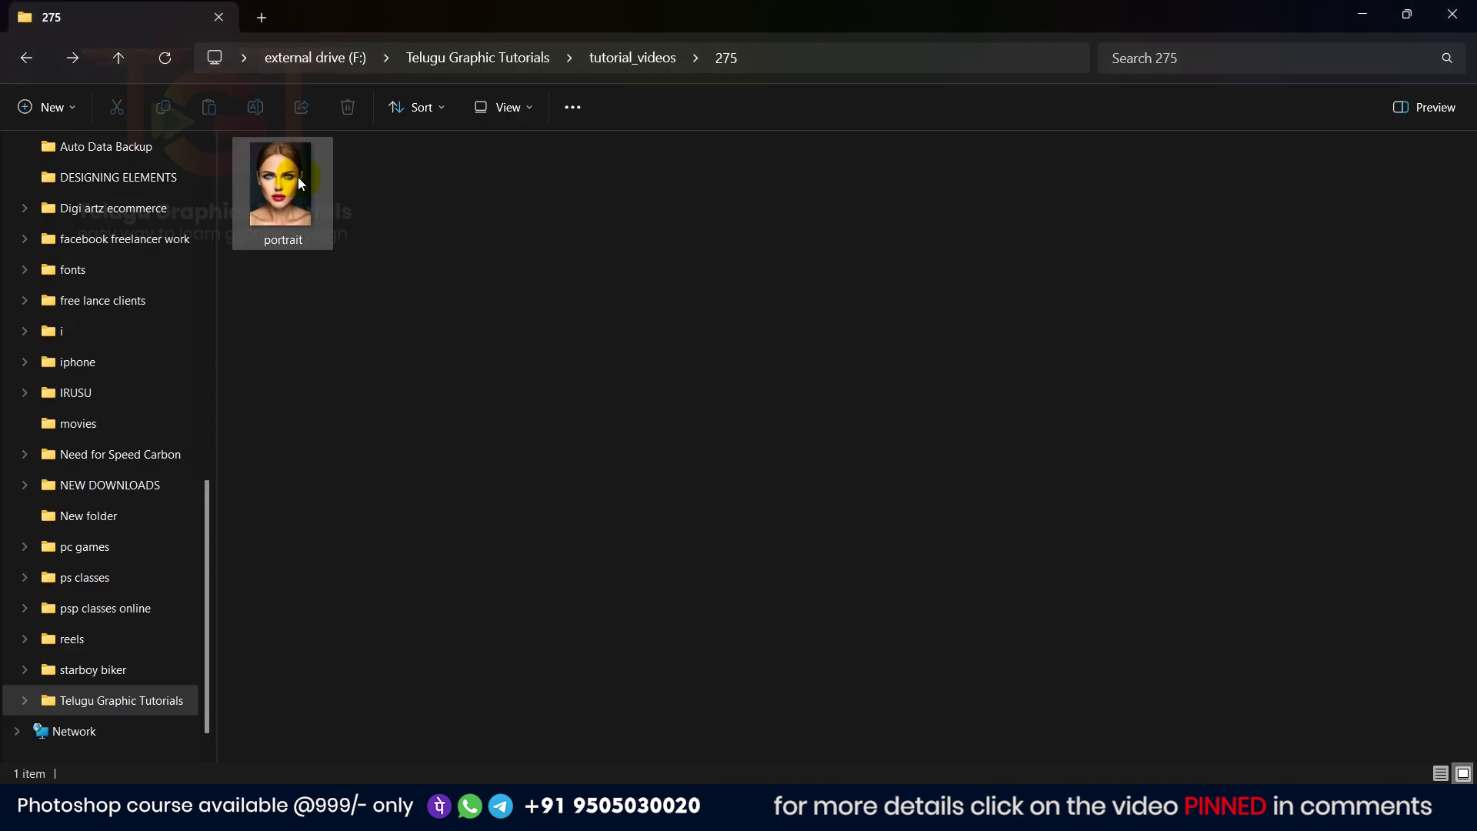
Open portrait.jpg in Photoshop by dragging it in from File Explorer
mouse_move(298, 177)
left_mouse_down()
mouse_move(829, 315)
mouse_move(927, 804)
mouse_move(814, 471)
left_mouse_up()
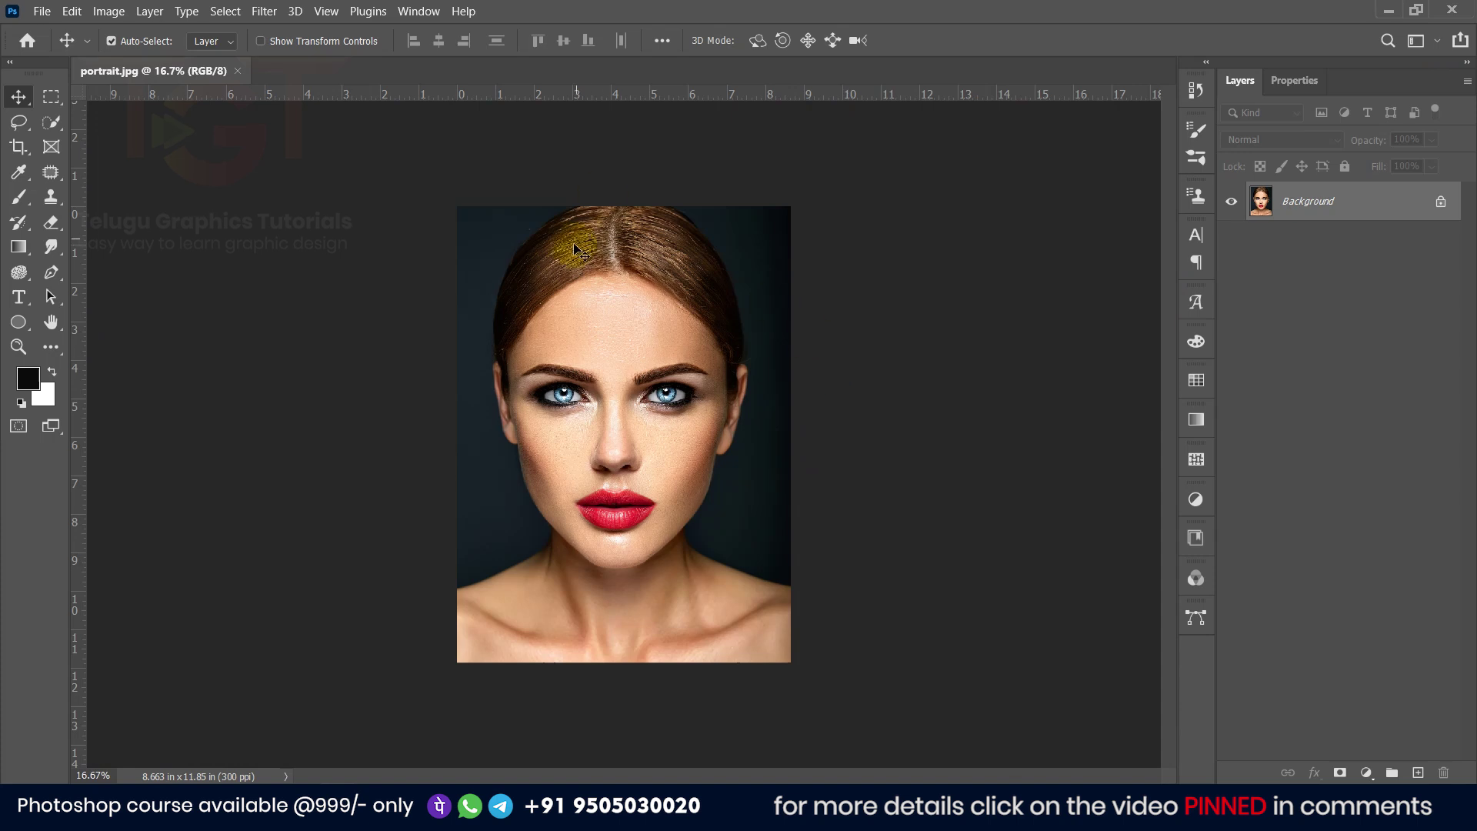
Select the woman with Quick Selection and Select > Subject, then mask out the backdrop
scroll(569, 269, "up", 1)
scroll(566, 284, "up", 1)
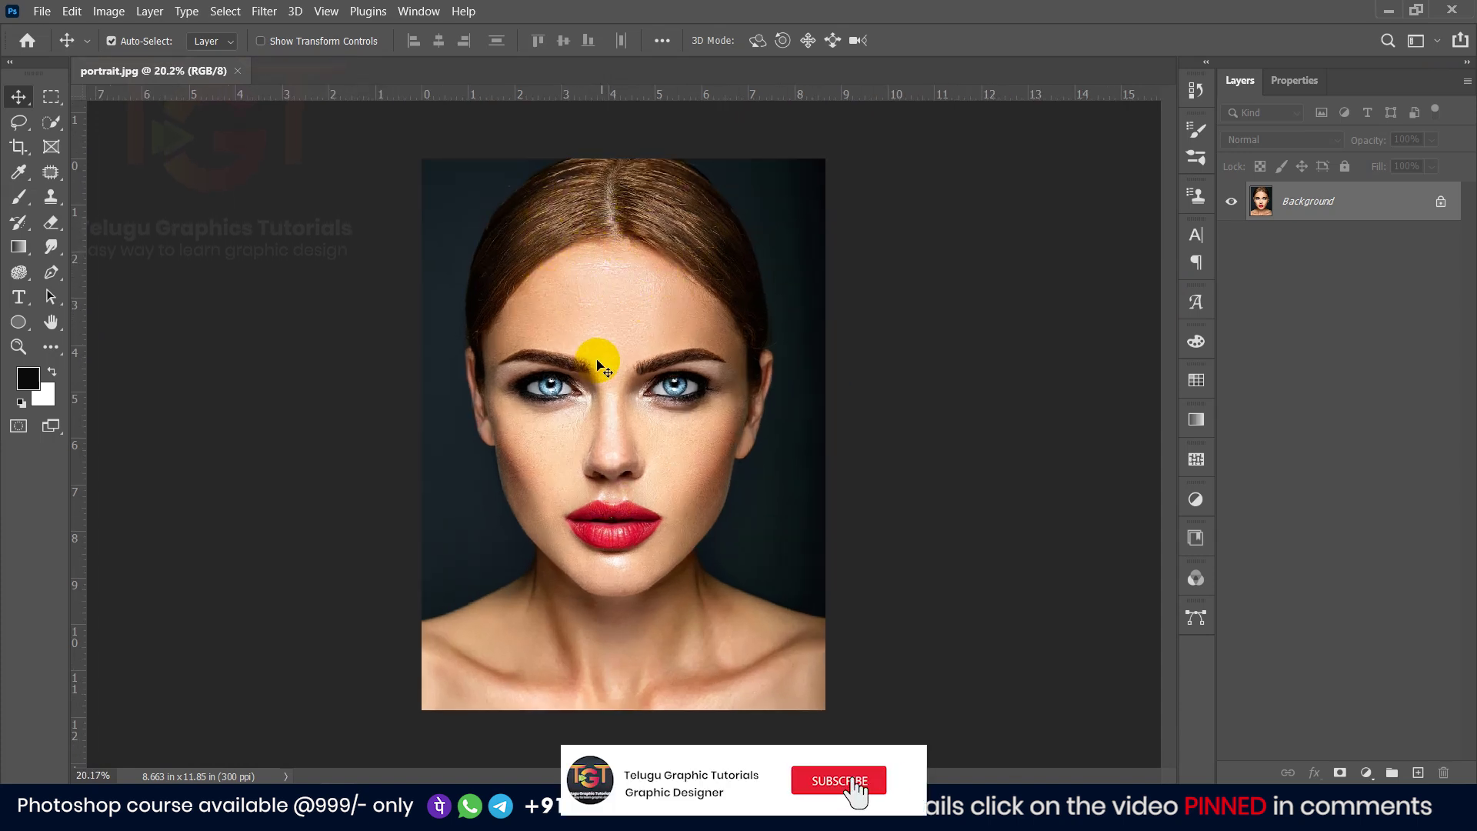
left_click(49, 125)
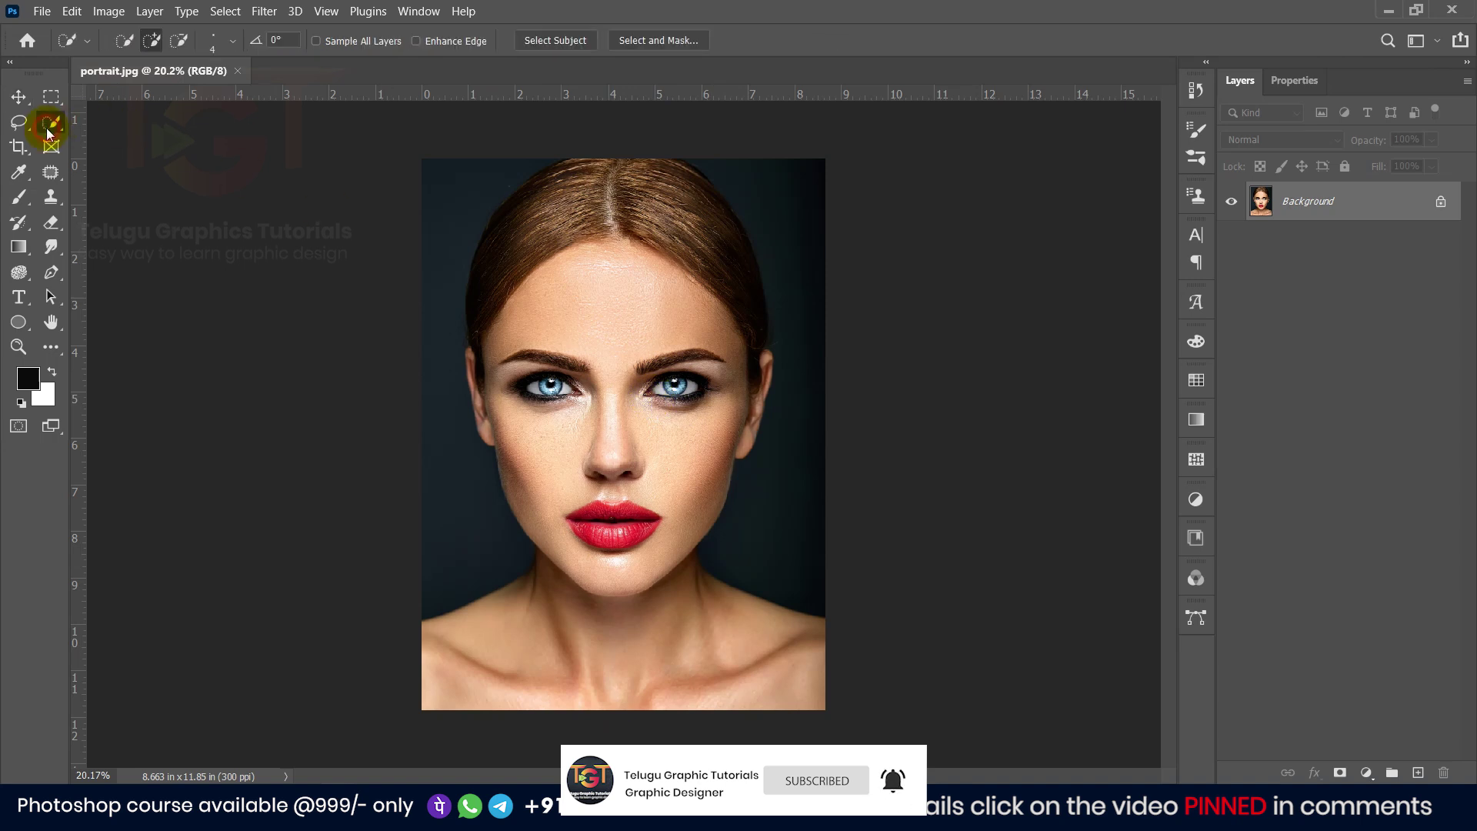
right_click(47, 132)
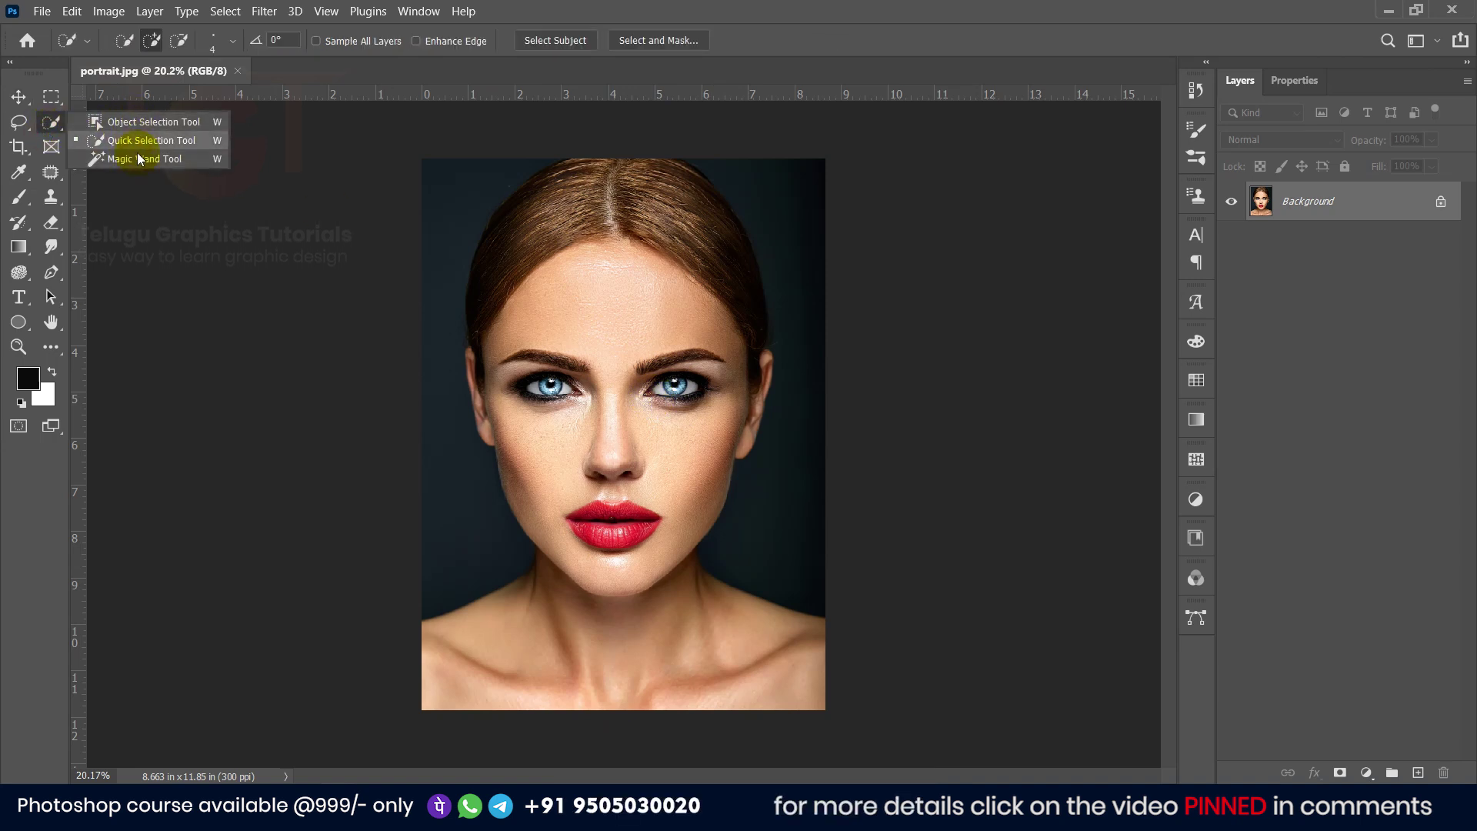
left_click(142, 141)
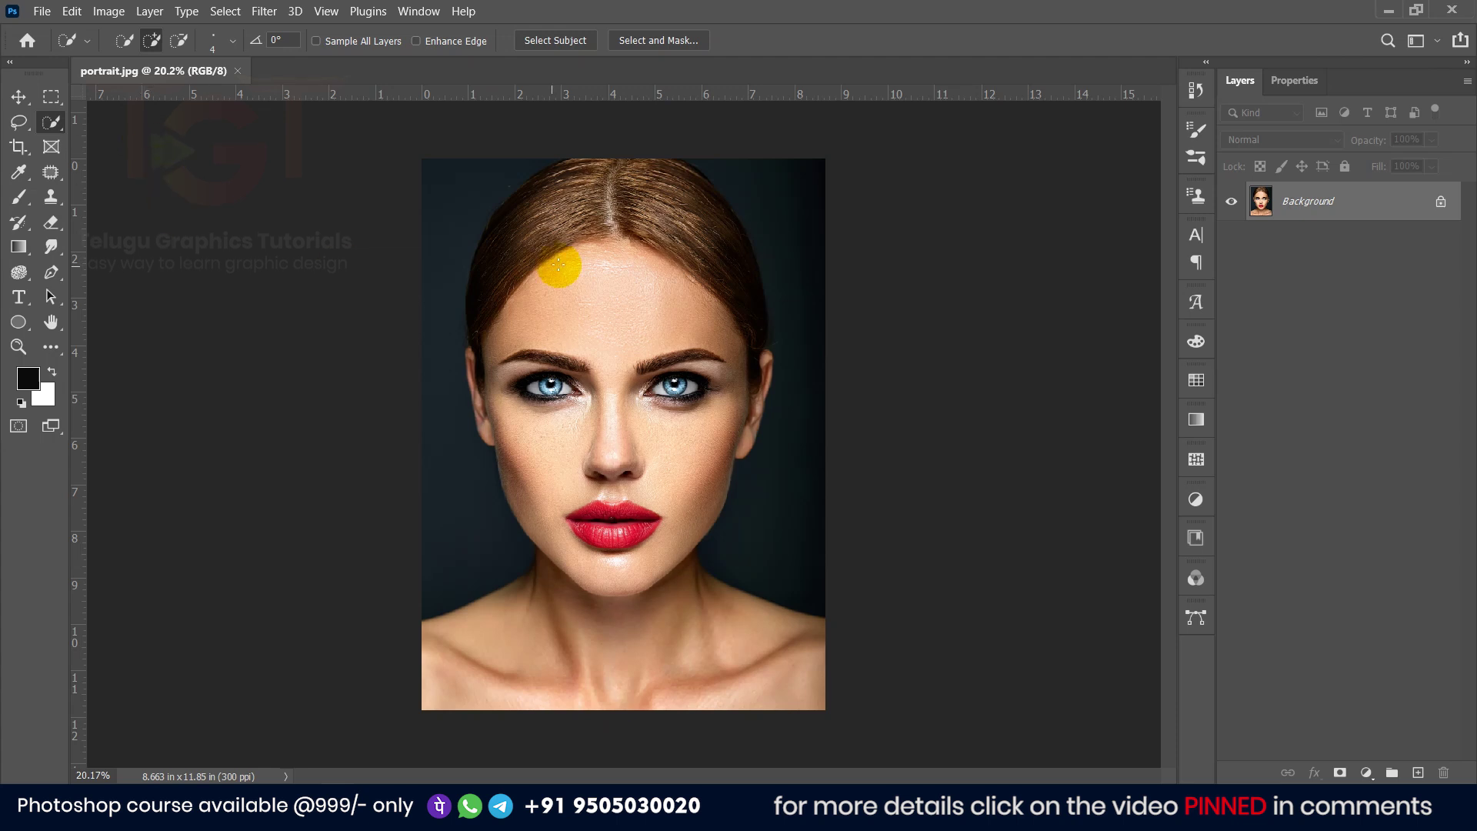
left_click(227, 11)
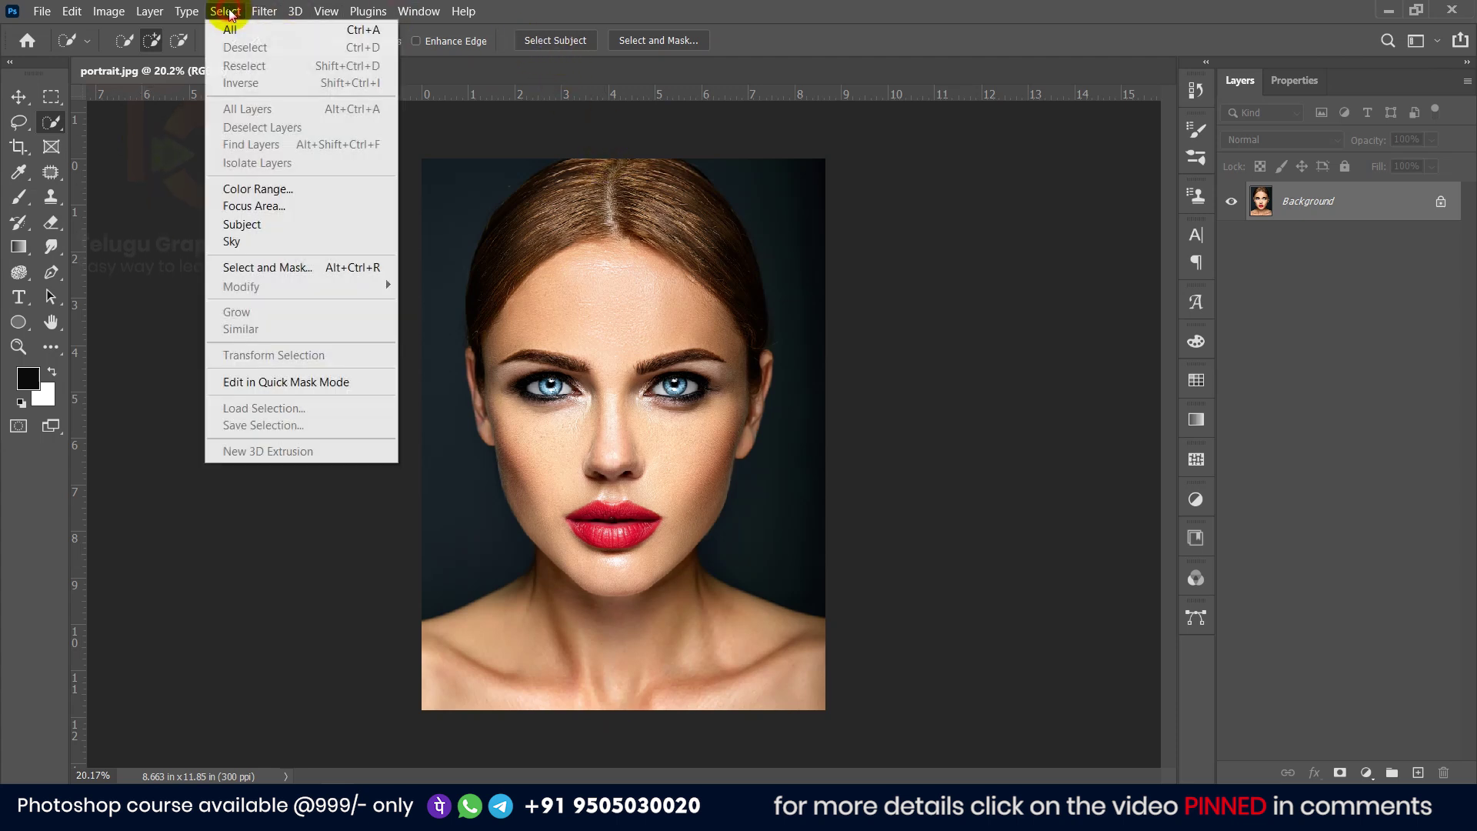
left_click(256, 233)
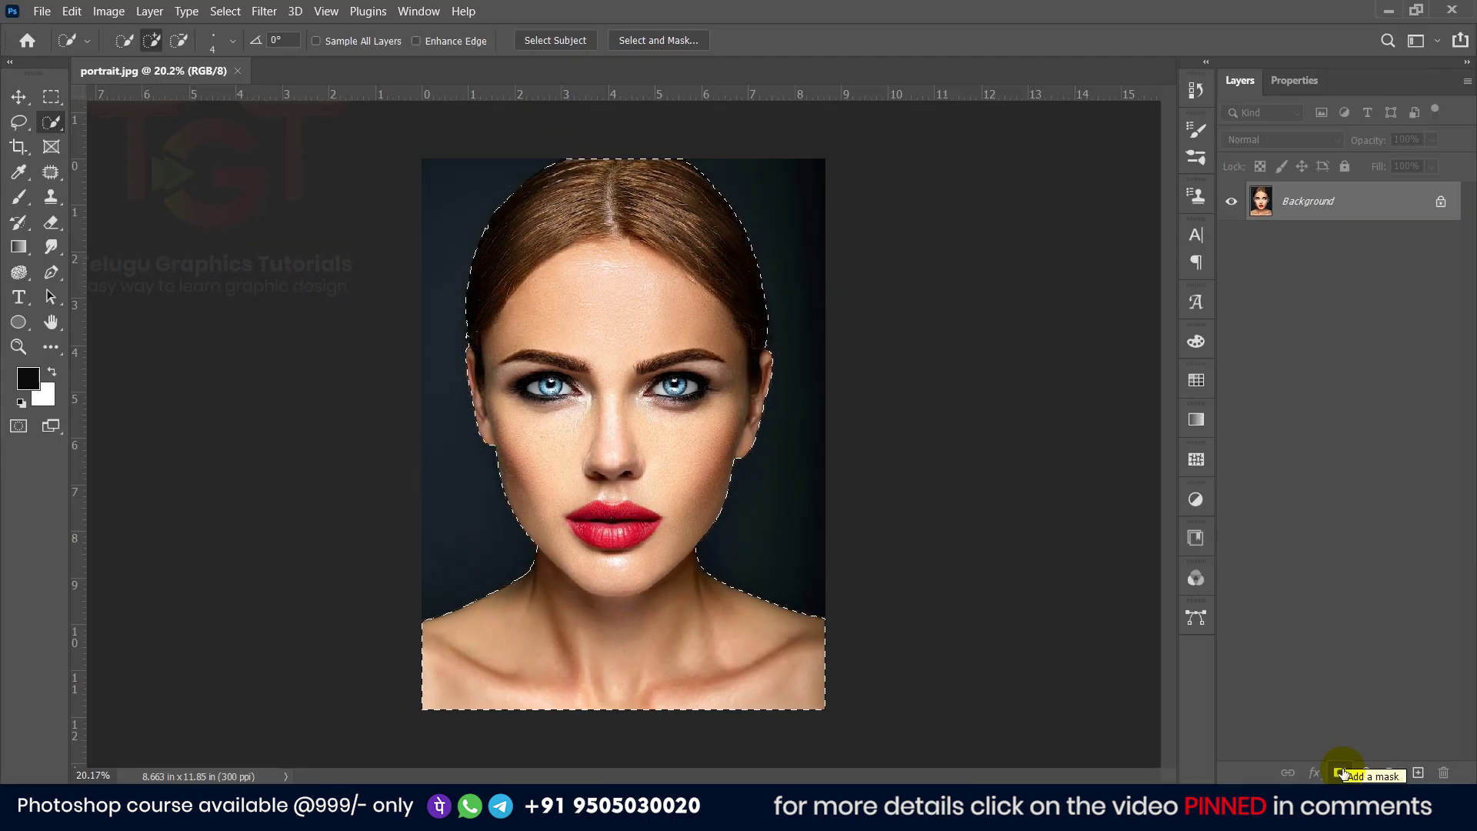
left_click(1343, 772)
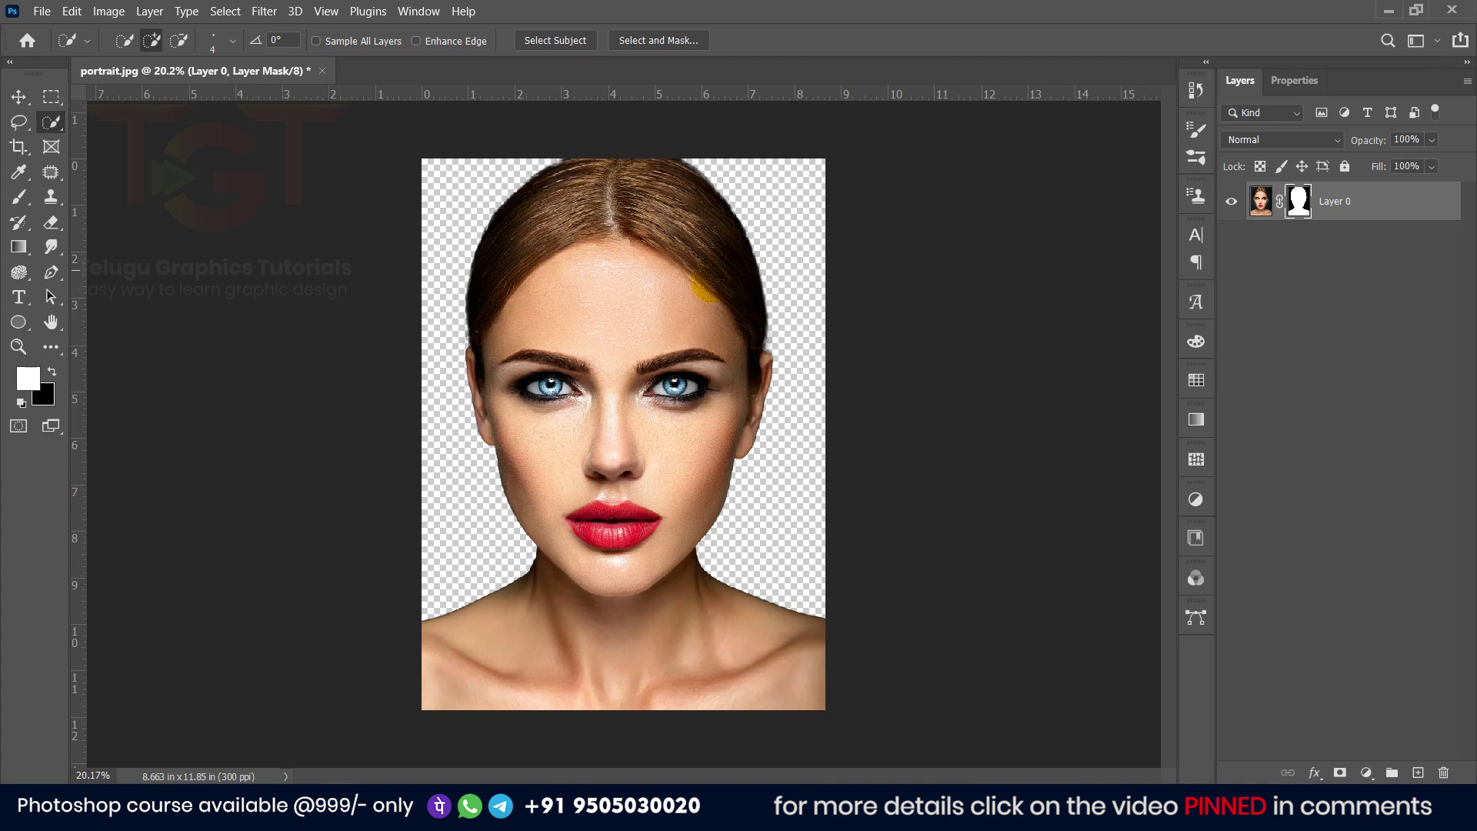
Add a #000000 Solid Color fill layer and place it beneath Layer 0
left_click(1366, 772)
left_click(1354, 438)
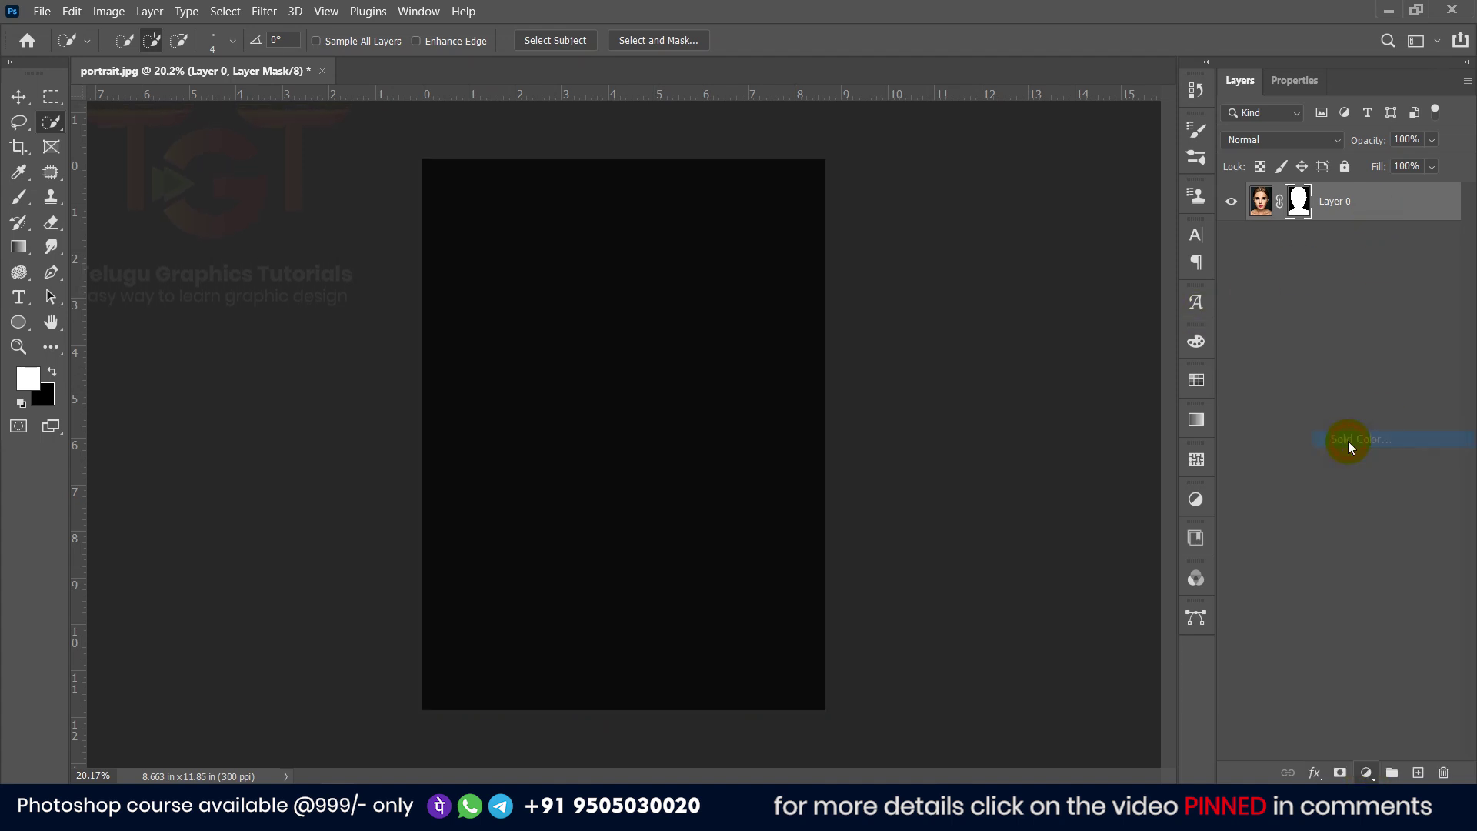
left_click_drag(1066, 383, 939, 576)
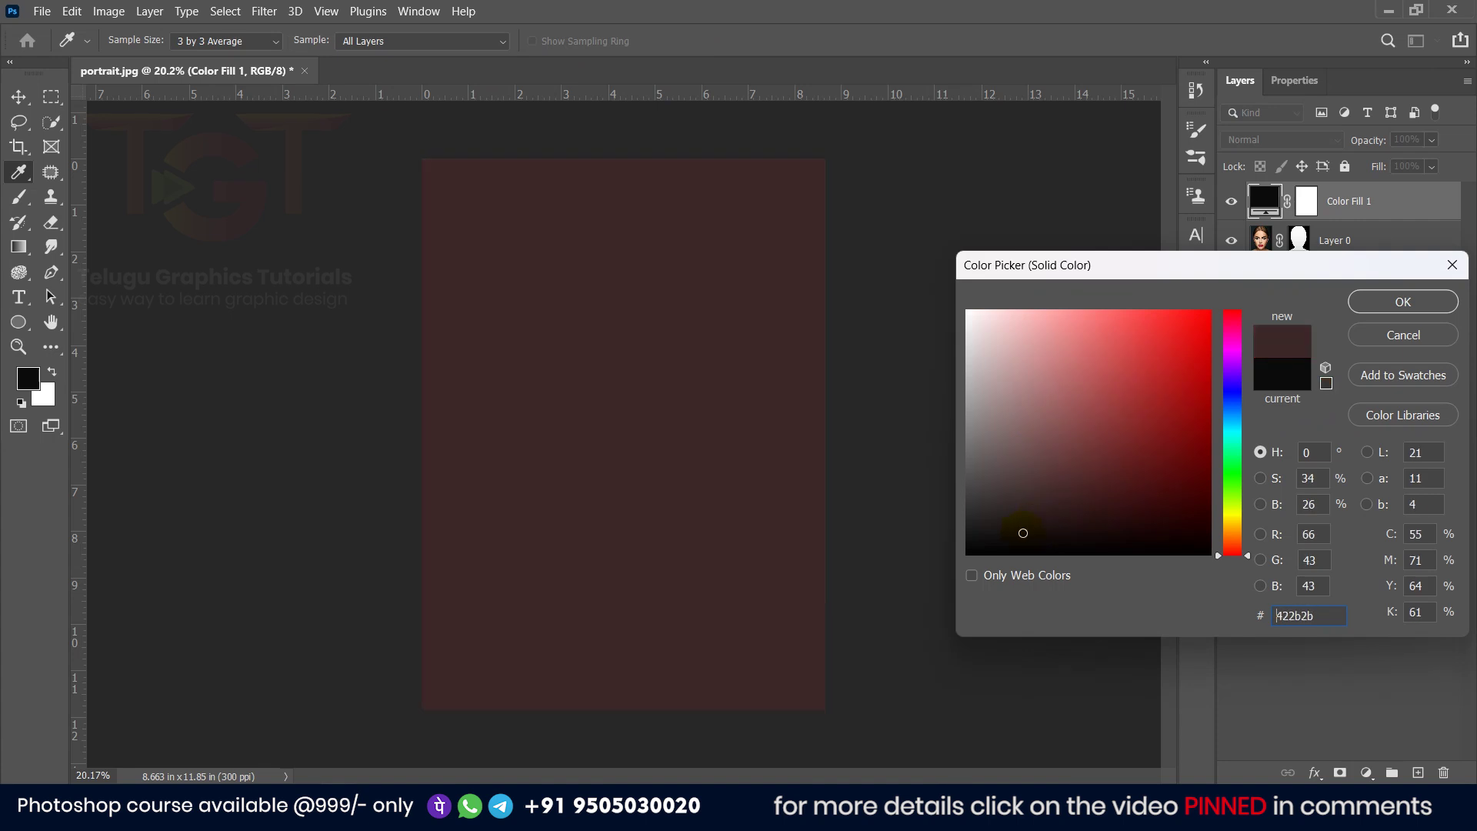
left_click(1401, 301)
key("w")
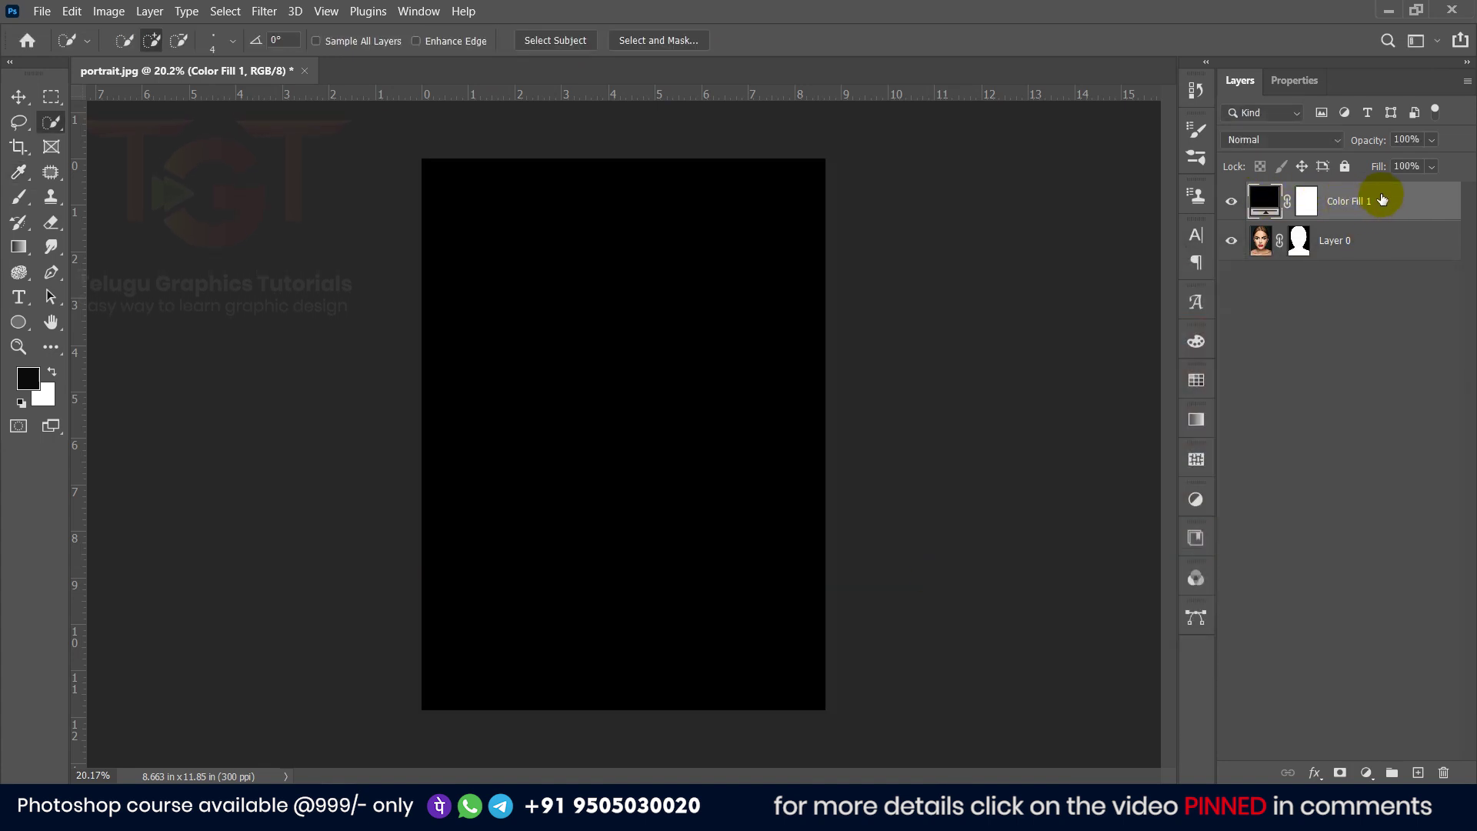
left_click_drag(1382, 198, 1361, 267)
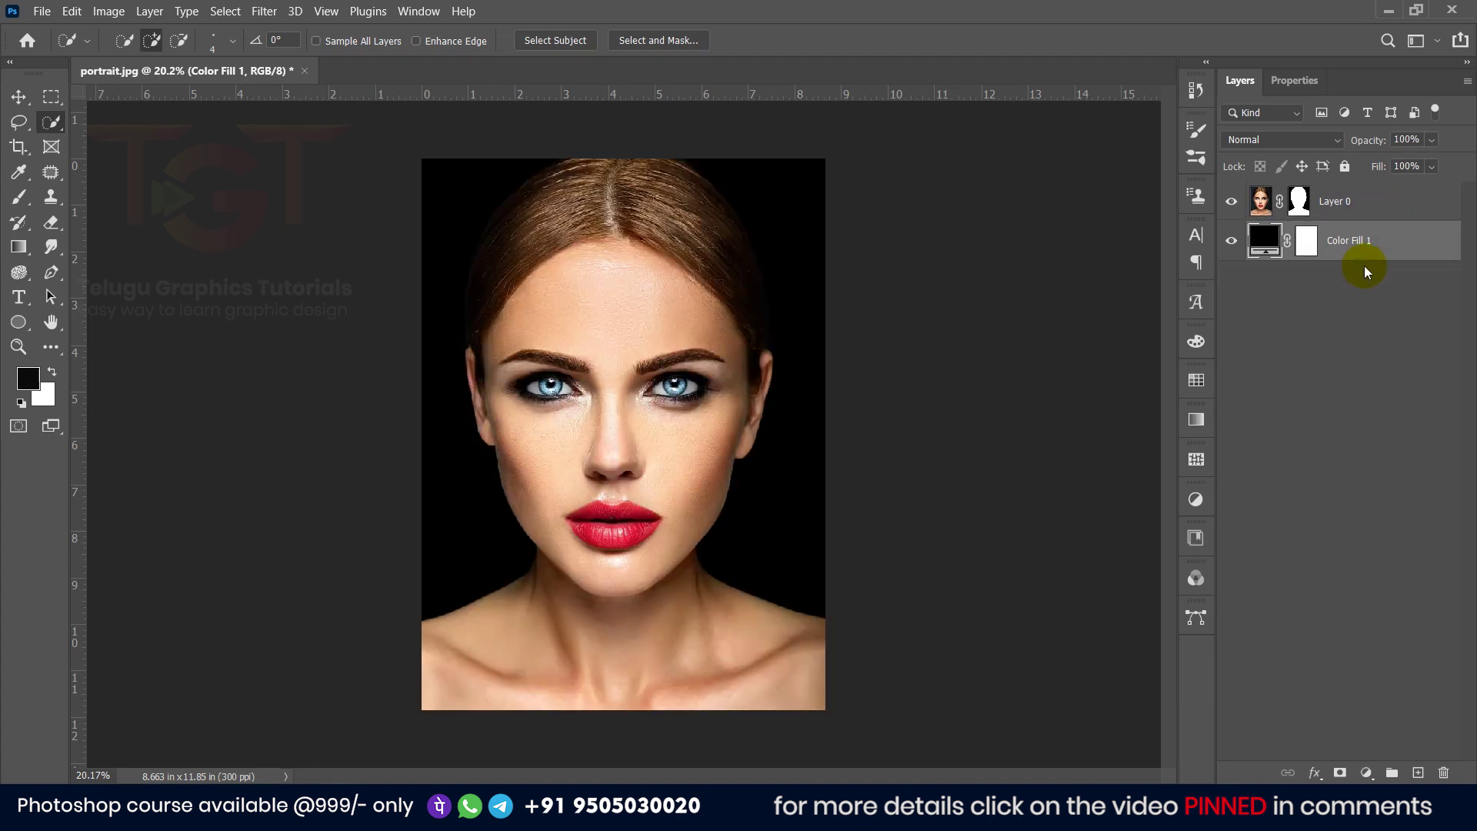
left_click(19, 97)
Desaturate Layer 0 so the masked portrait turns black and white
left_click(1389, 204)
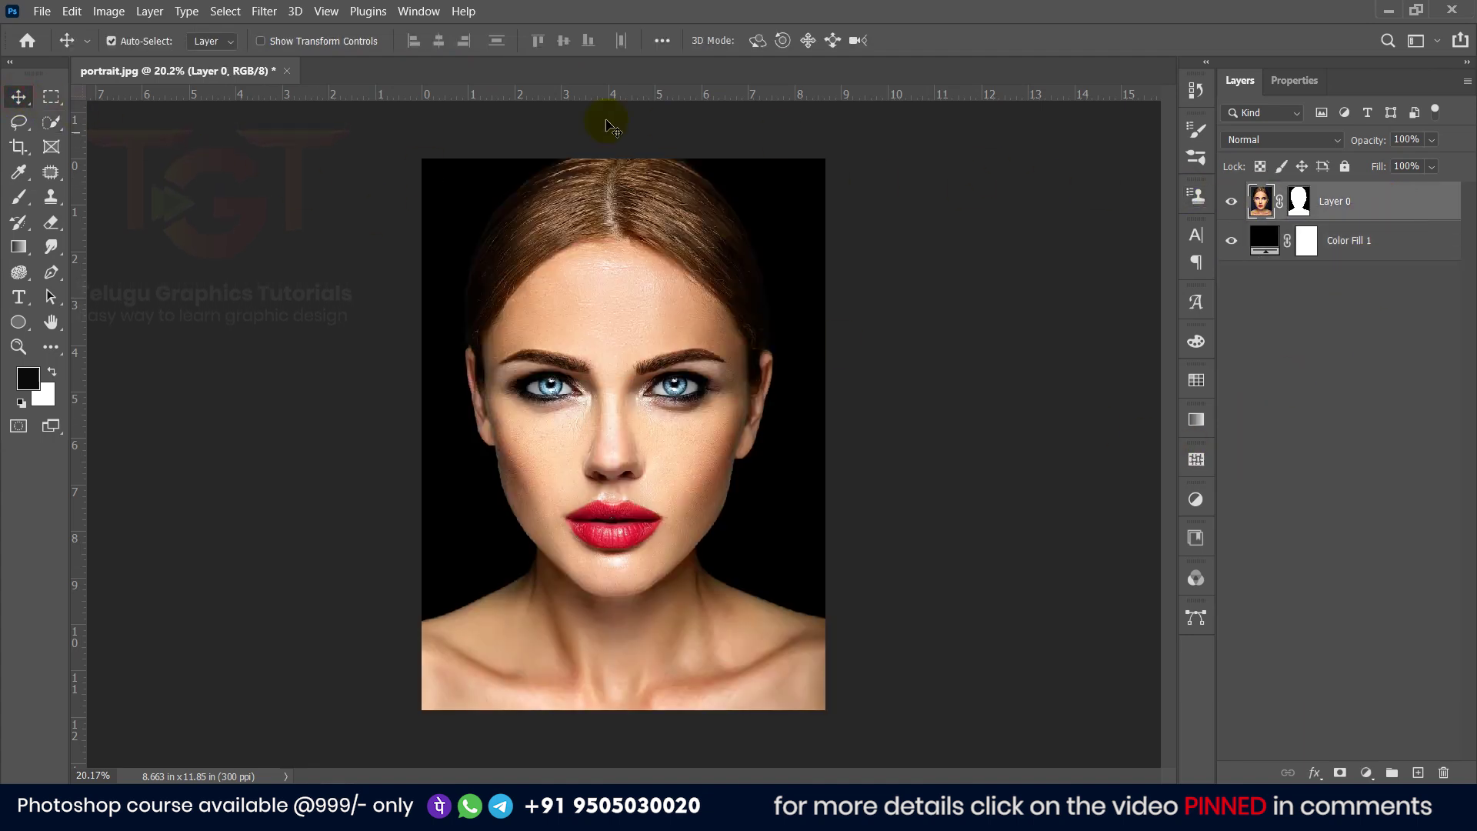
left_click(109, 10)
mouse_move(137, 57)
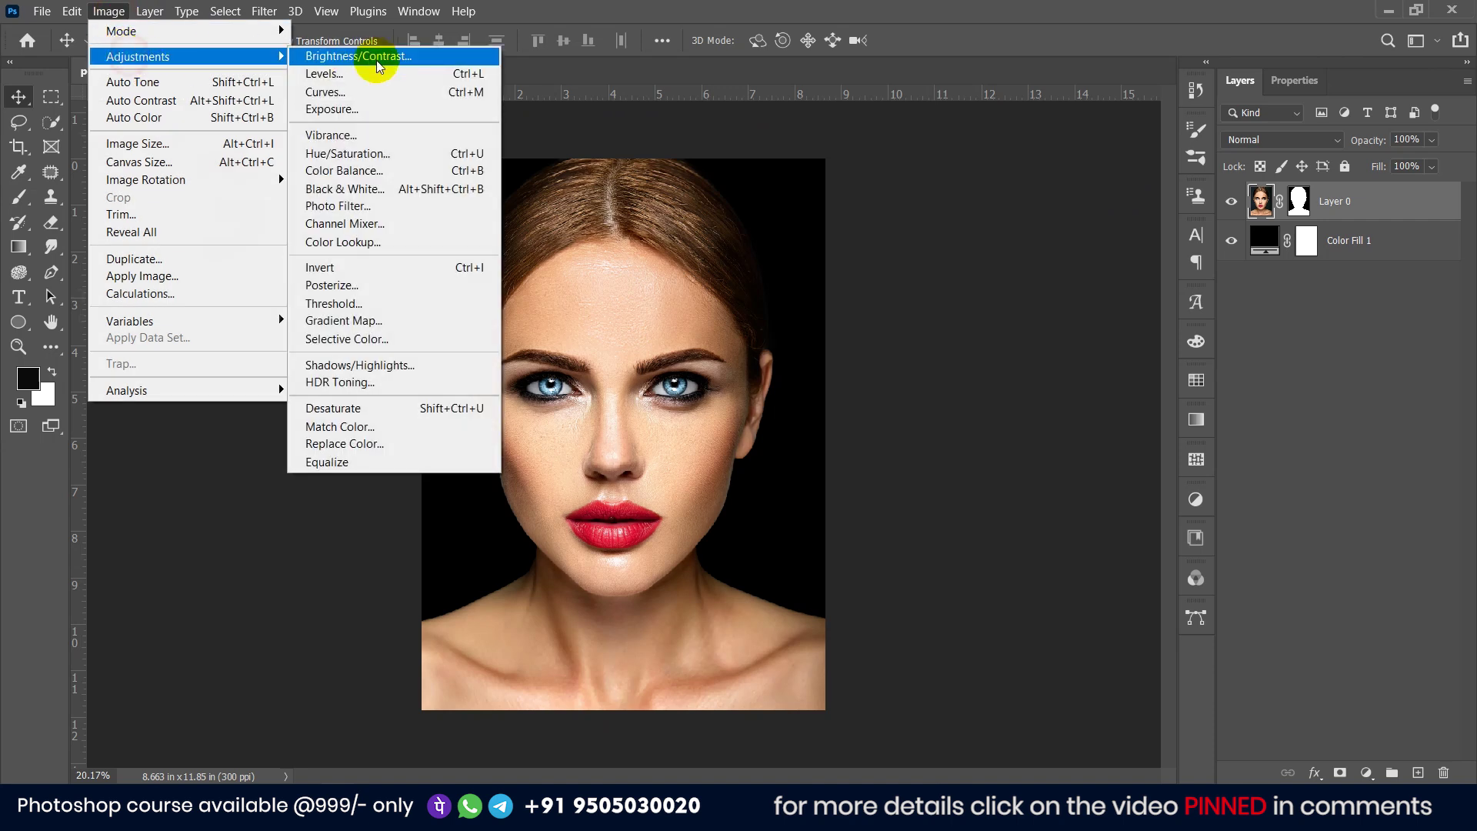
left_click(347, 417)
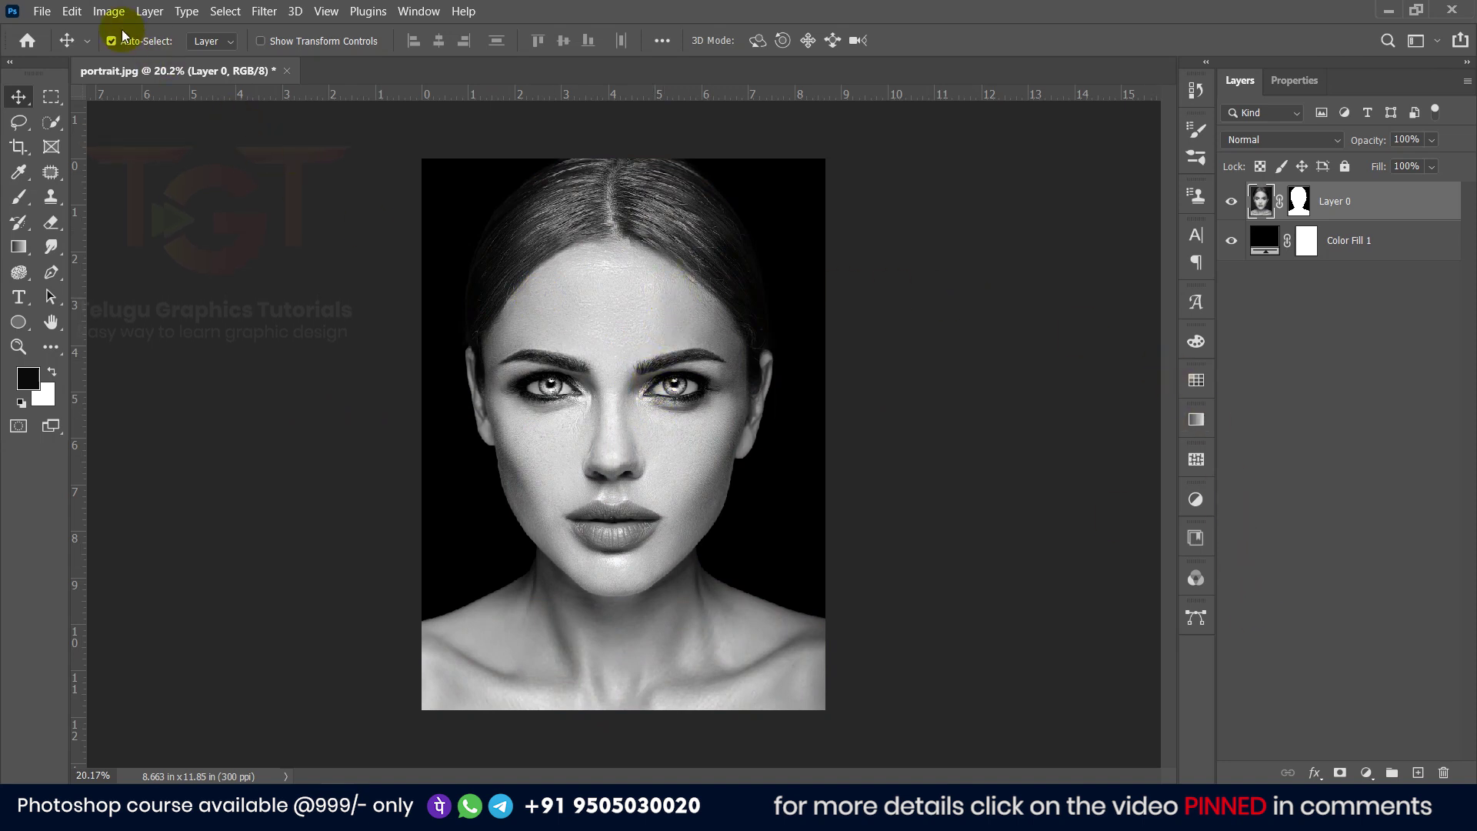
left_click(107, 11)
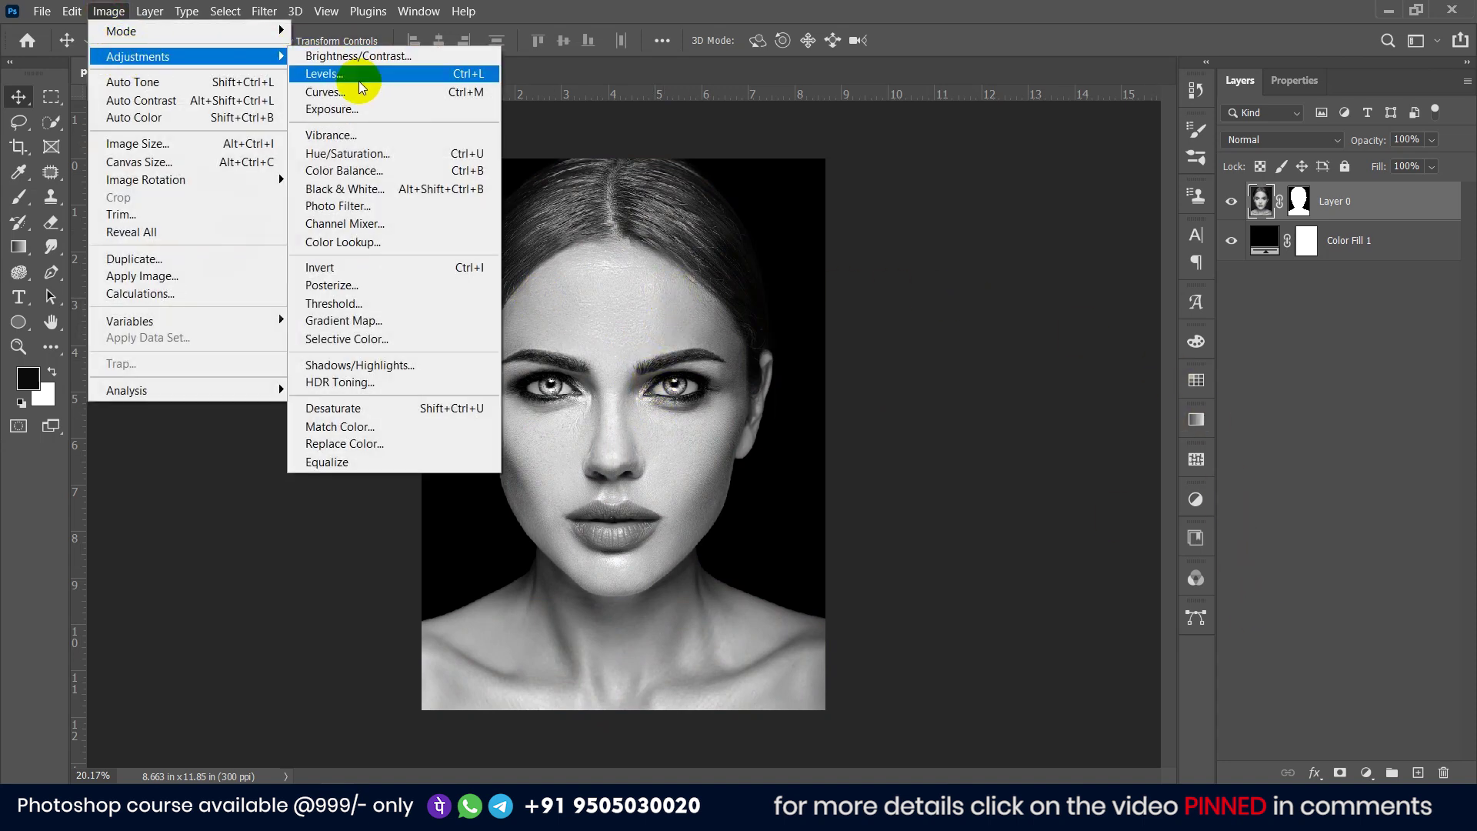
mouse_move(137, 57)
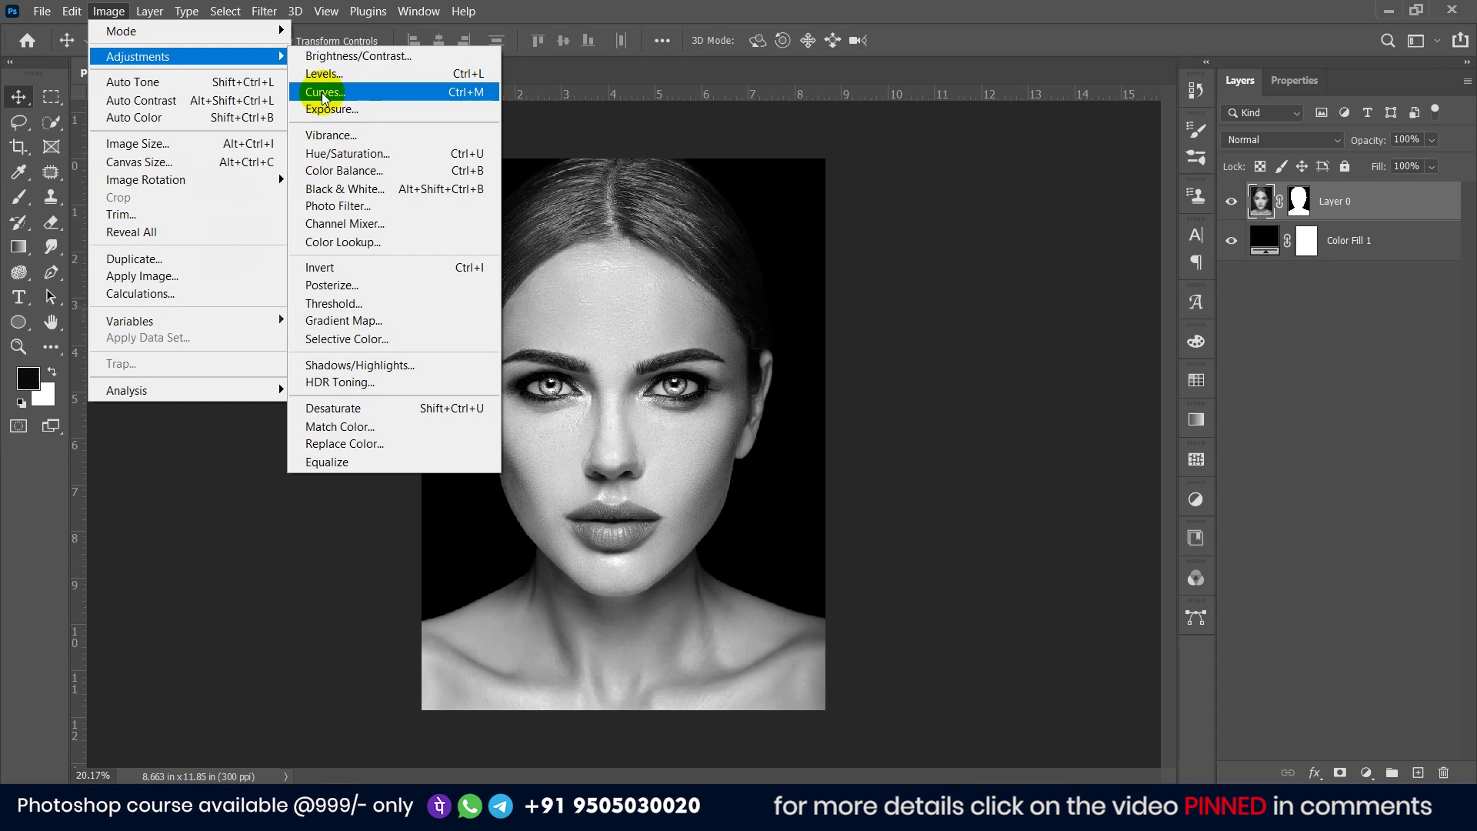
Apply an S-shaped Curves adjustment with darker shadows and slightly lifted highlights
left_click(323, 92)
left_click_drag(655, 110, 1036, 148)
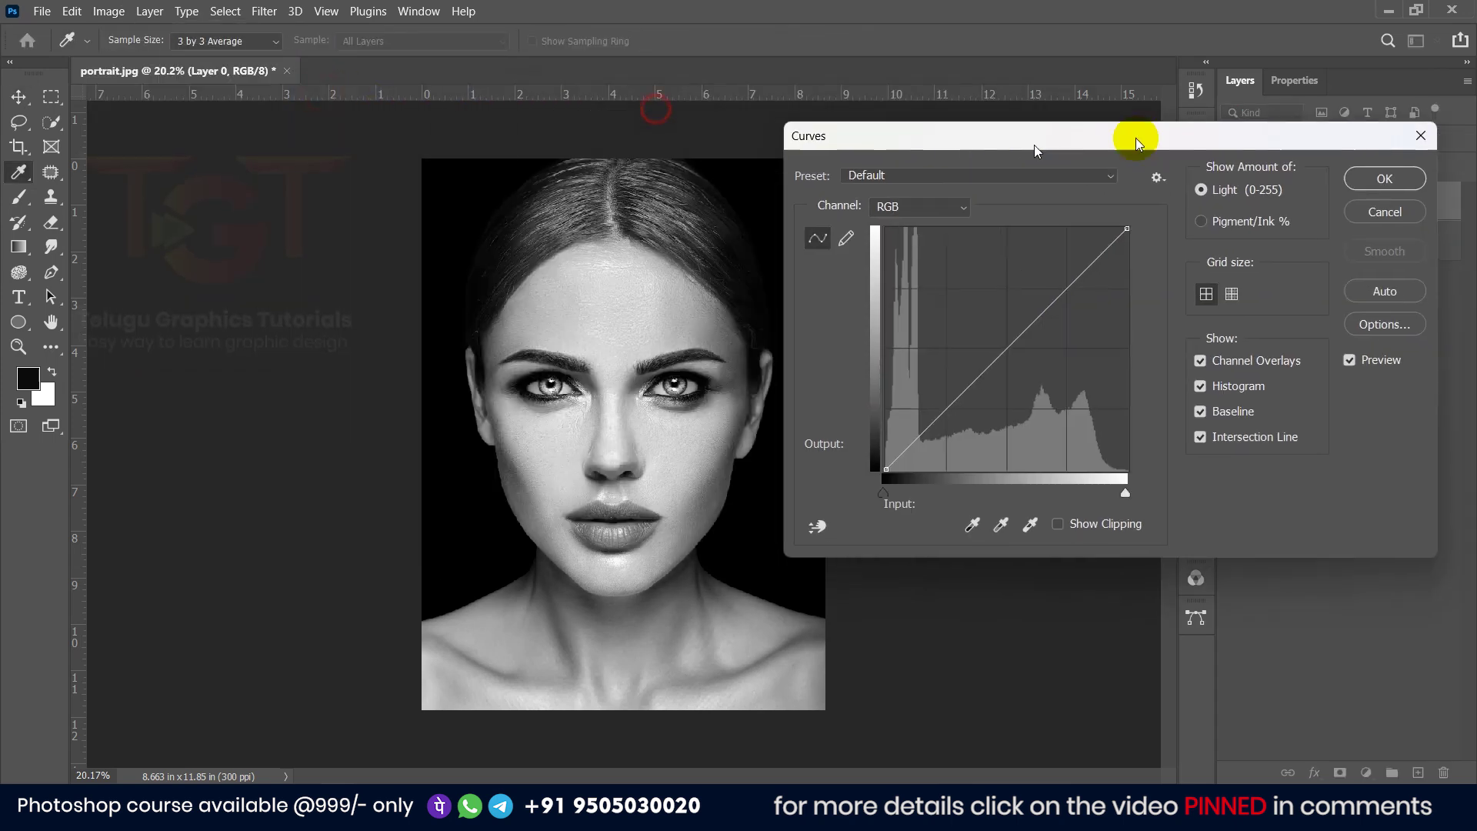
left_click_drag(1137, 143, 1244, 117)
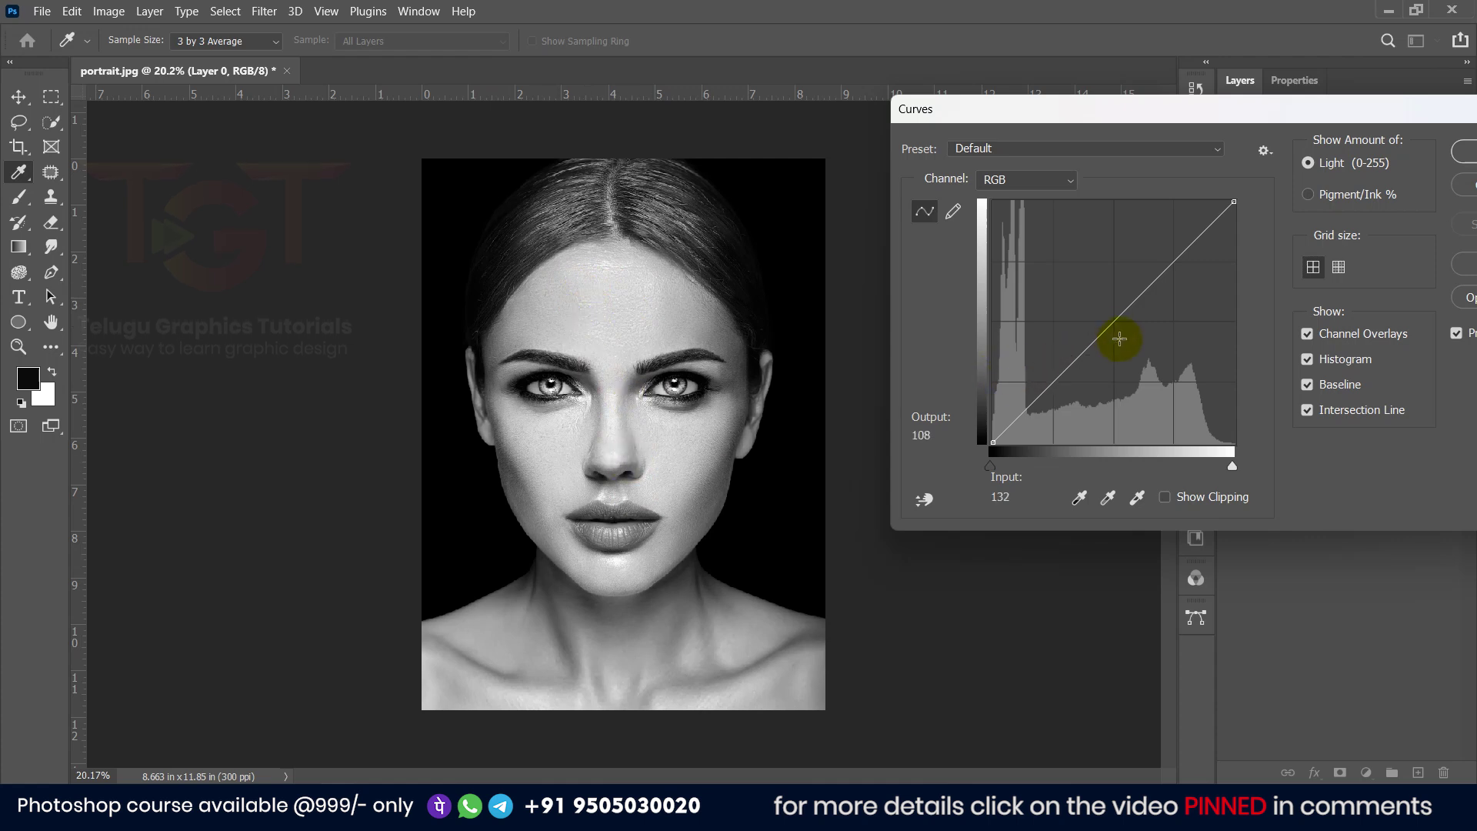
left_click(1116, 332)
left_click_drag(1120, 333, 1121, 335)
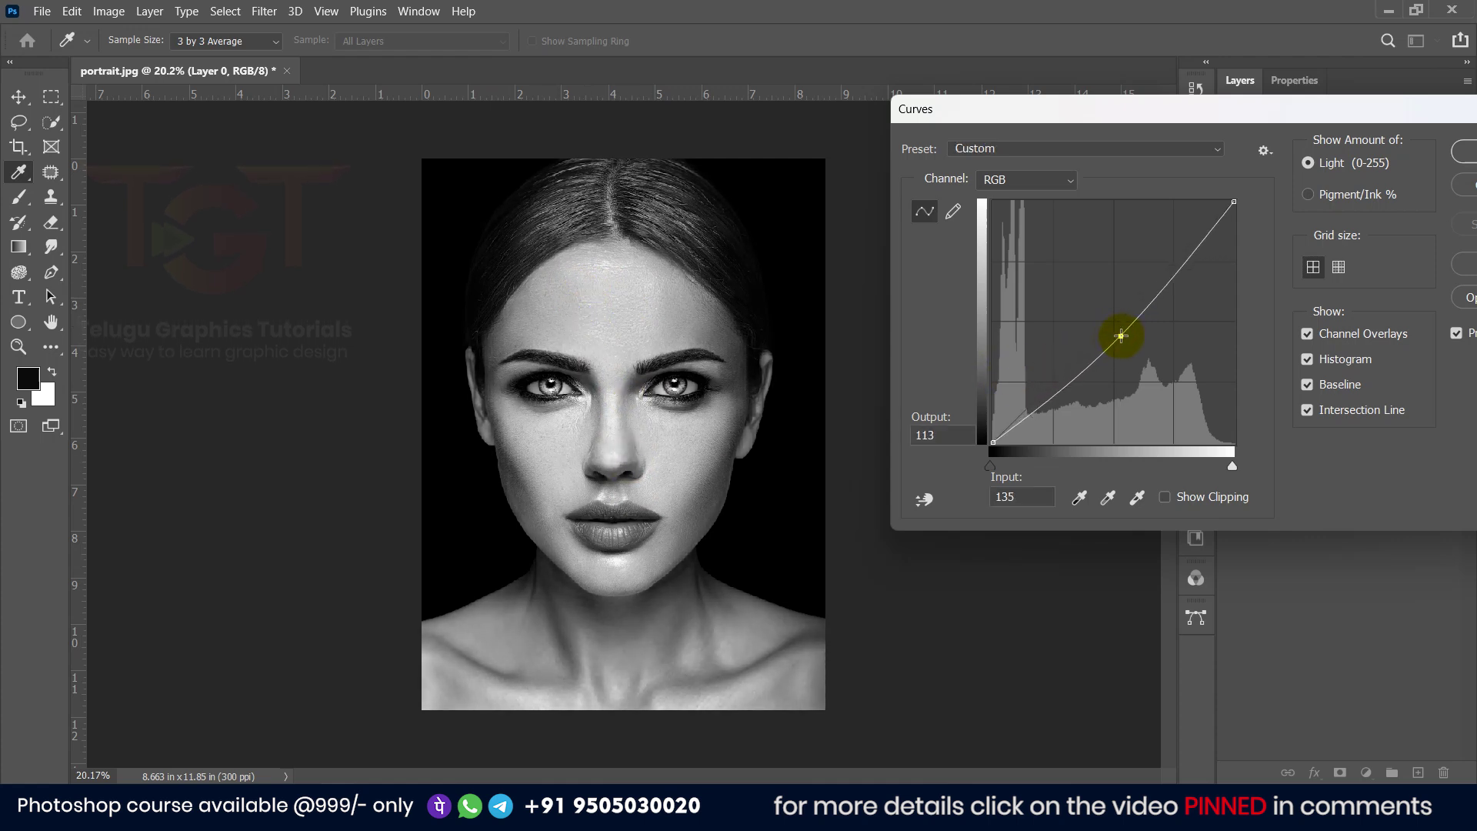
left_click_drag(1055, 389, 1023, 424)
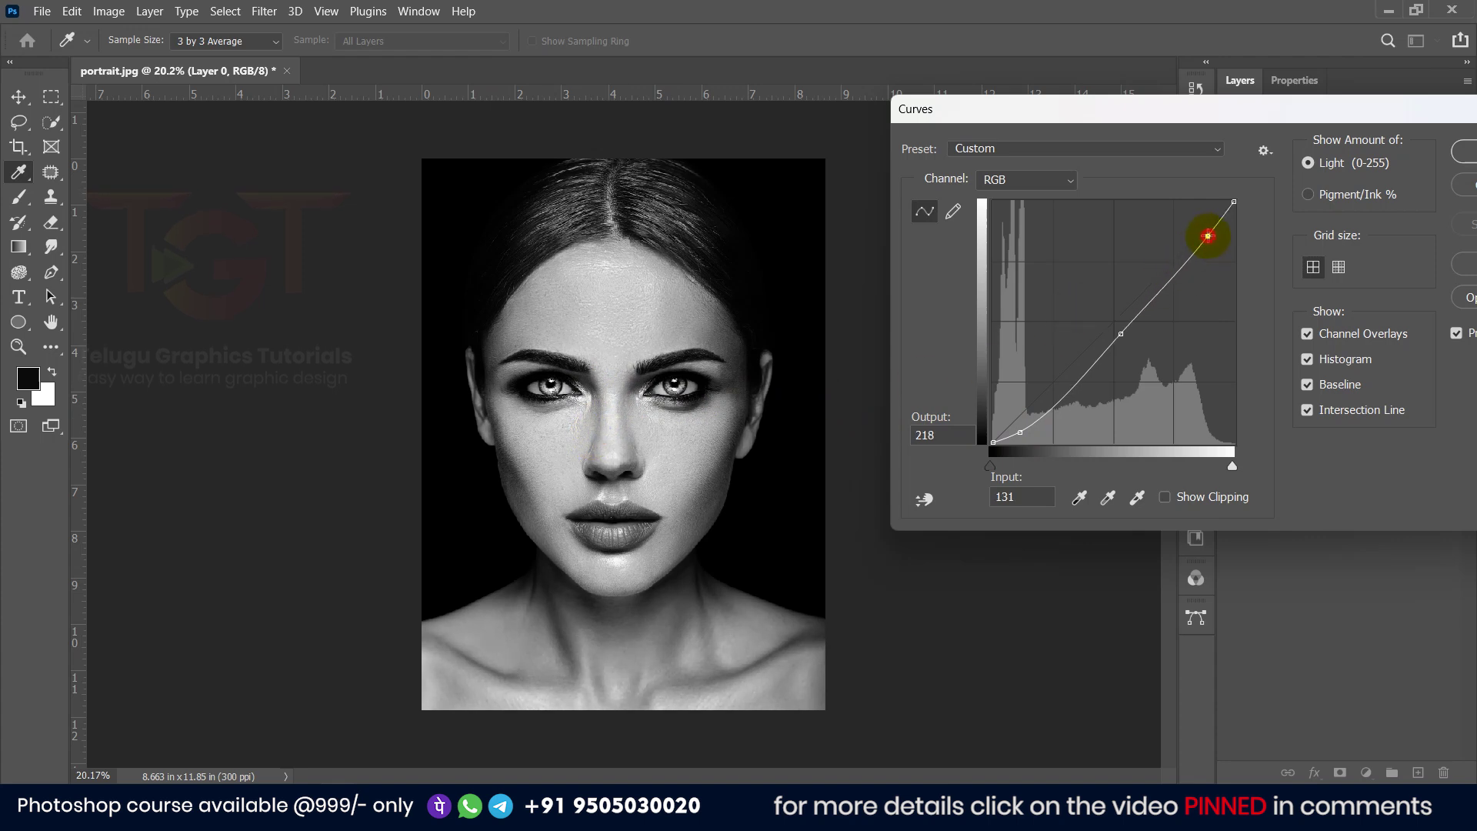
left_click_drag(1212, 238, 1208, 235)
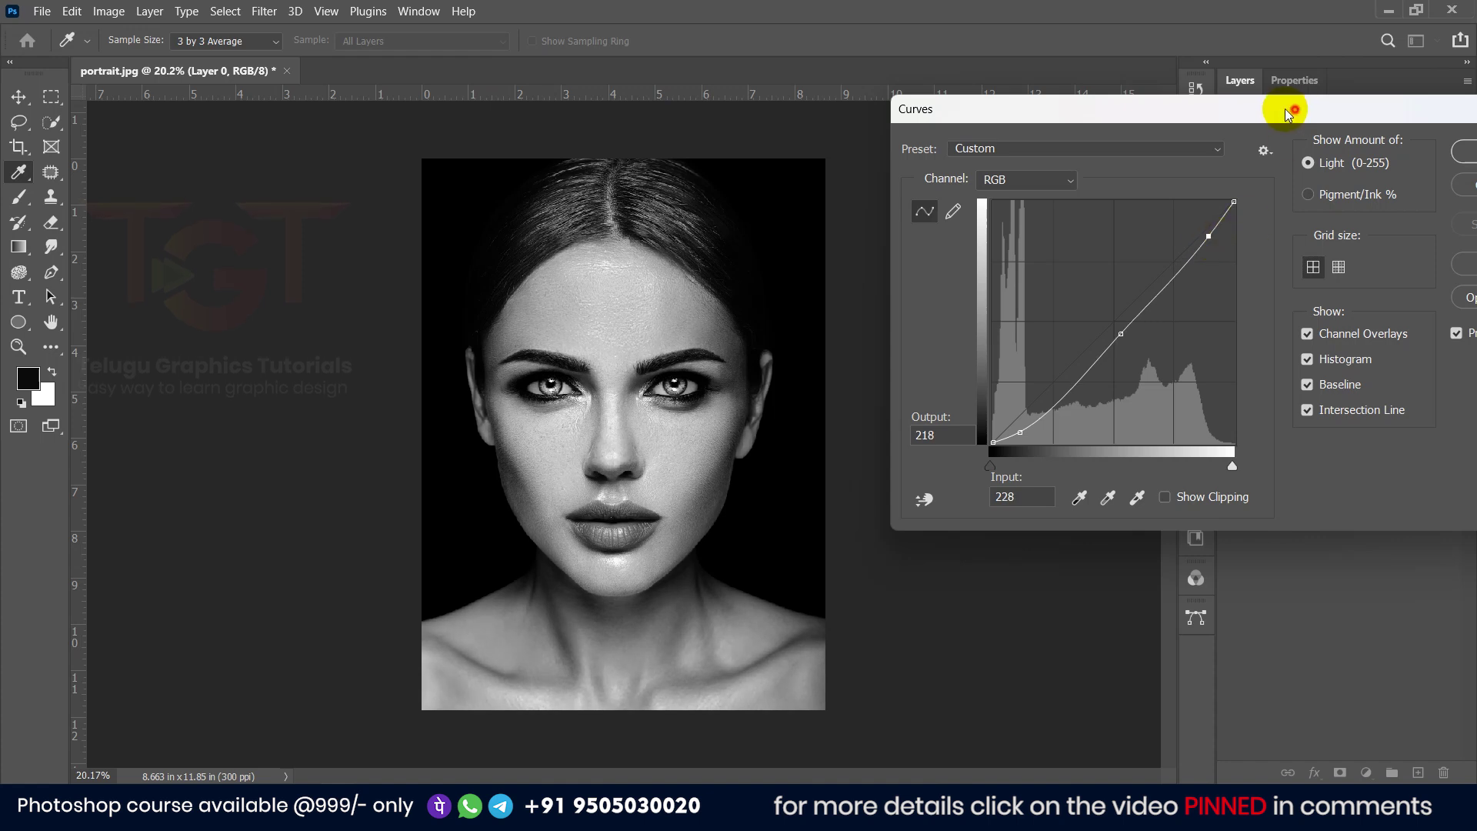
left_click_drag(1292, 108, 1099, 98)
left_click(1267, 143)
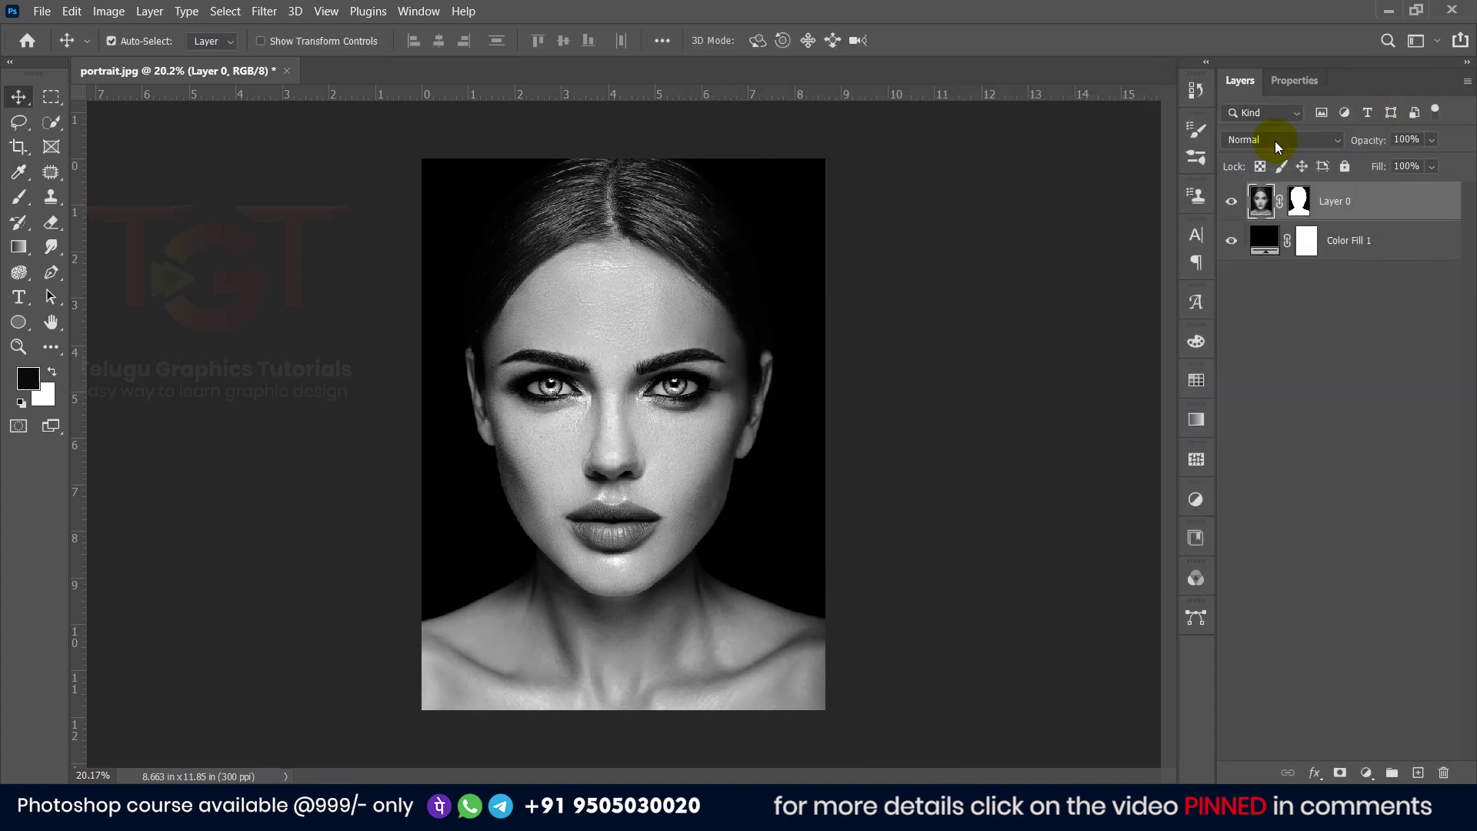
Undo and redo the curve to compare the portrait before and after
key("ctrl+z")
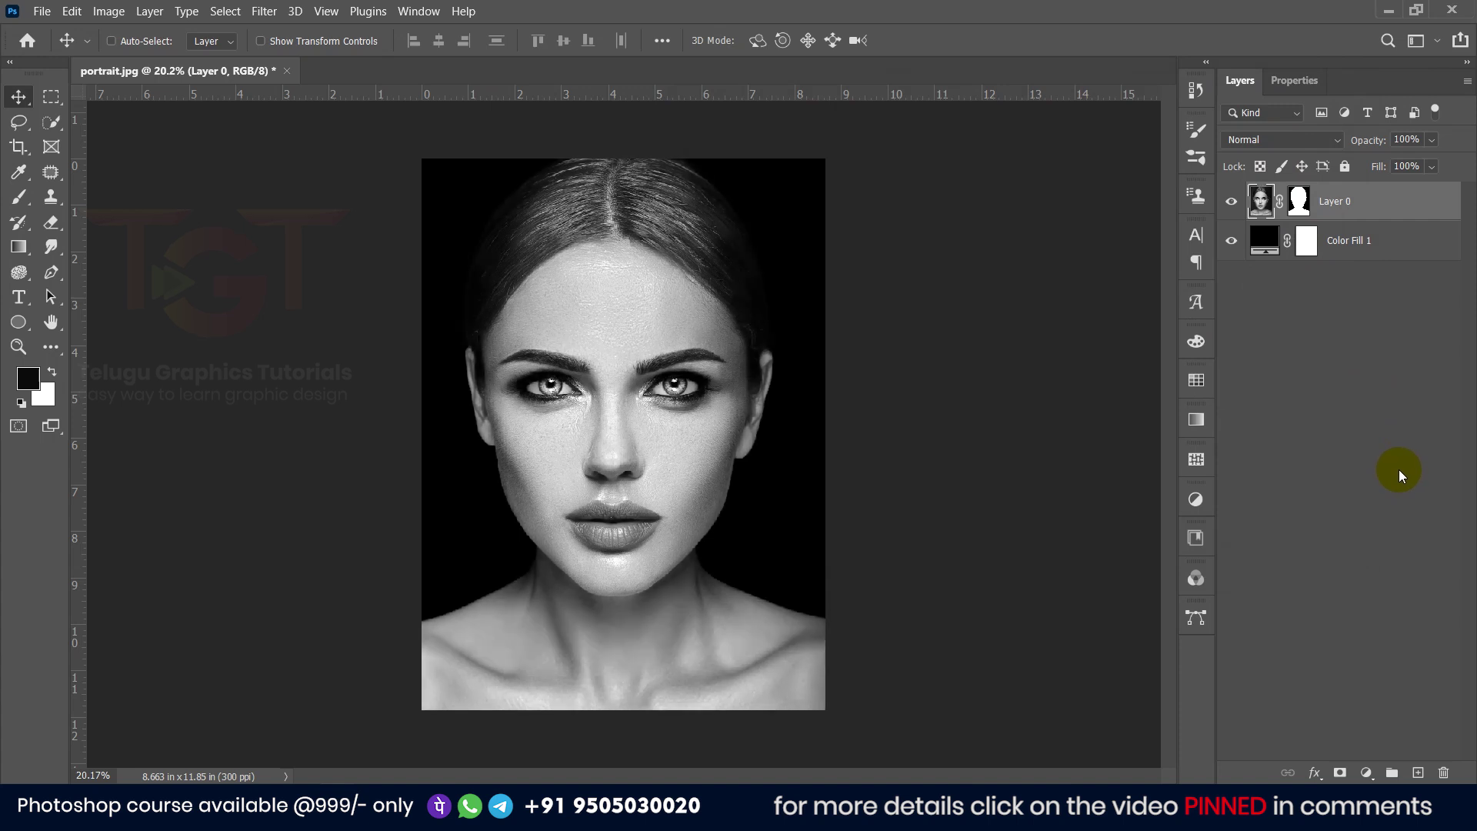
key("ctrl+shift+z")
key("ctrl")
scroll(1010, 379, "down", 1)
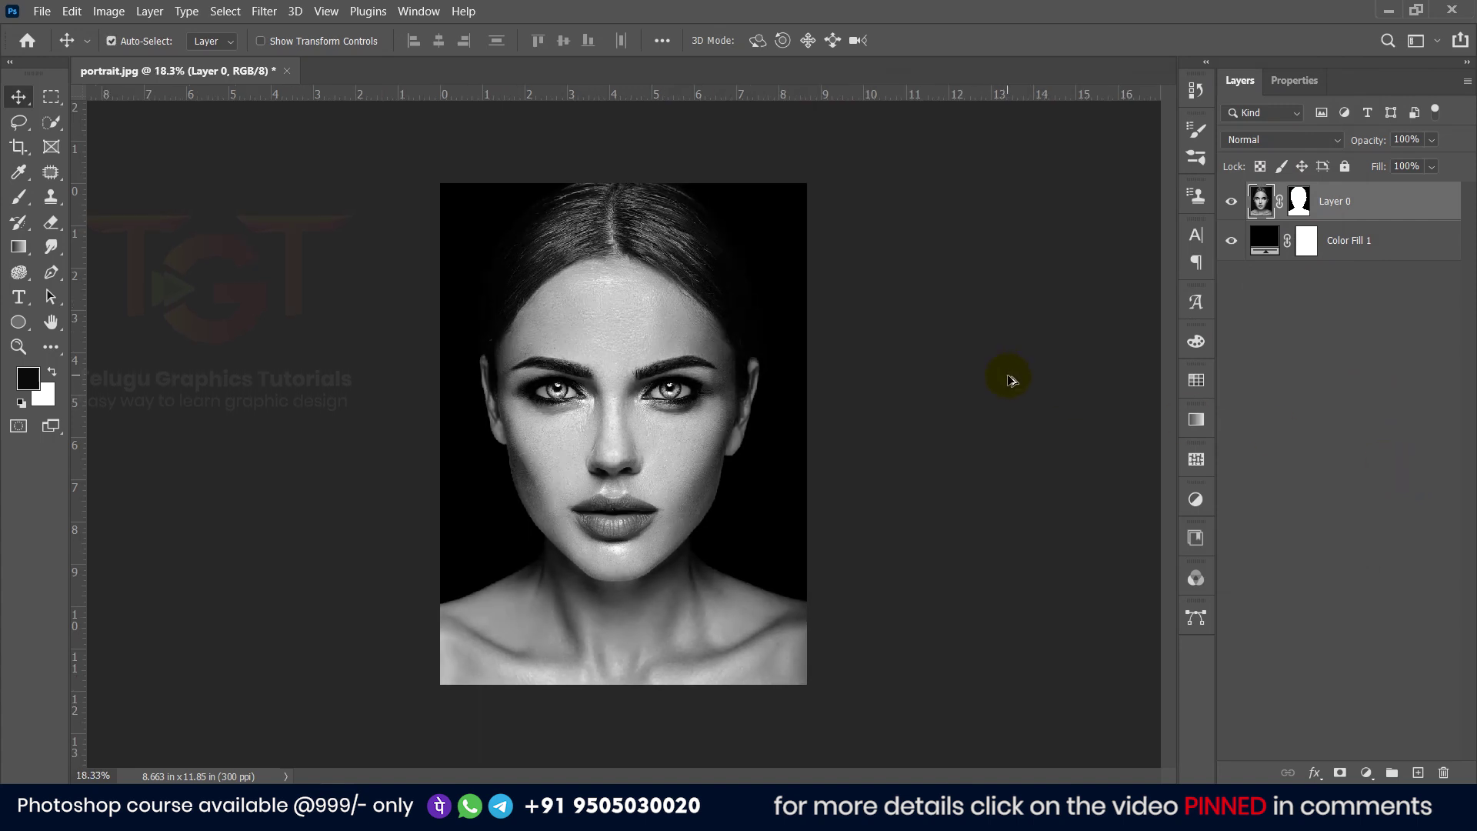
scroll(804, 391, "up", 1)
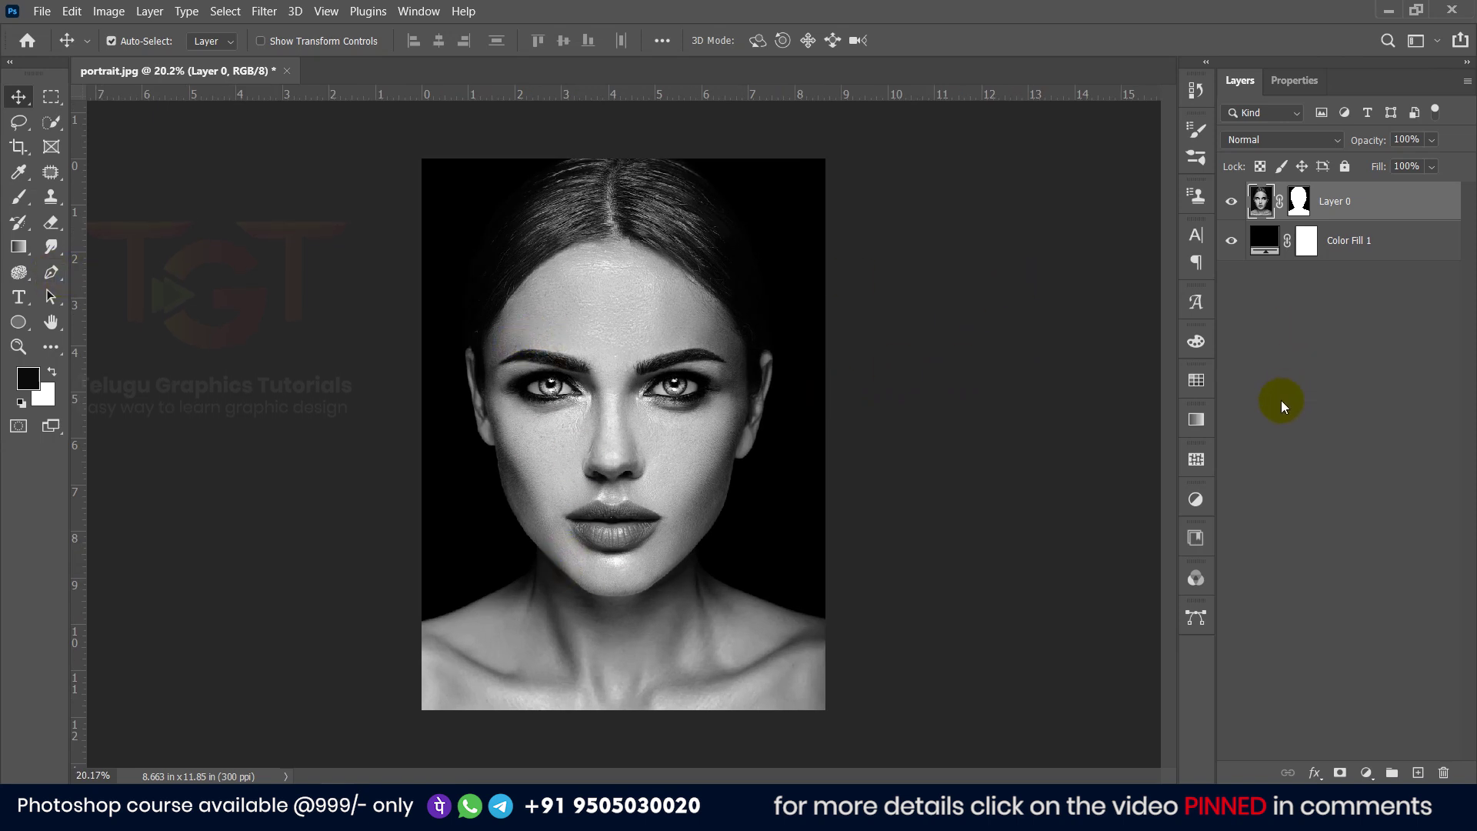
Free-transform the portrait to about 116%, nudging it lower, and commit
key("ctrl+t")
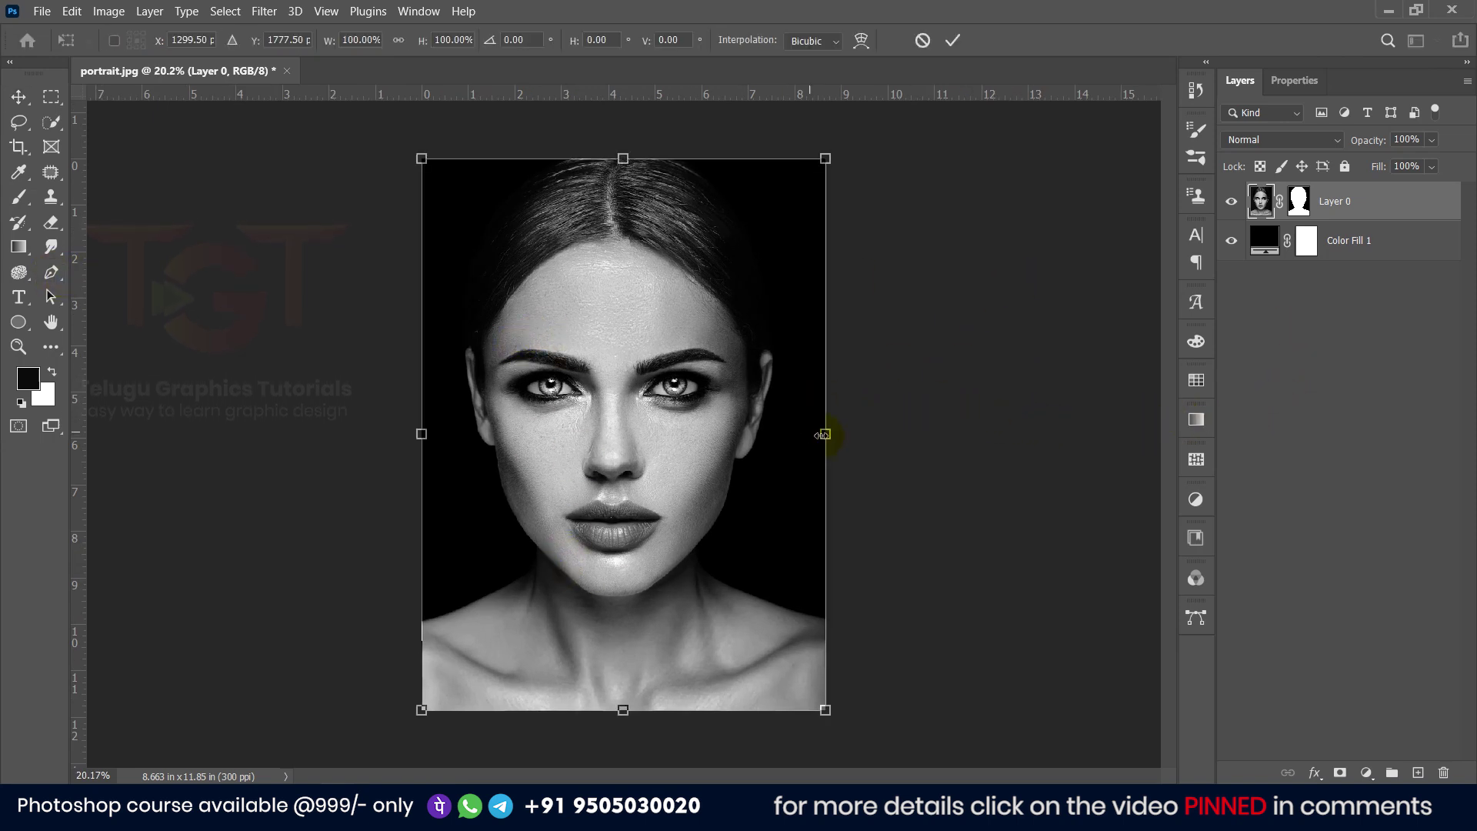
mouse_move(827, 433)
left_mouse_down()
mouse_move(855, 431)
mouse_move(846, 465)
left_mouse_up()
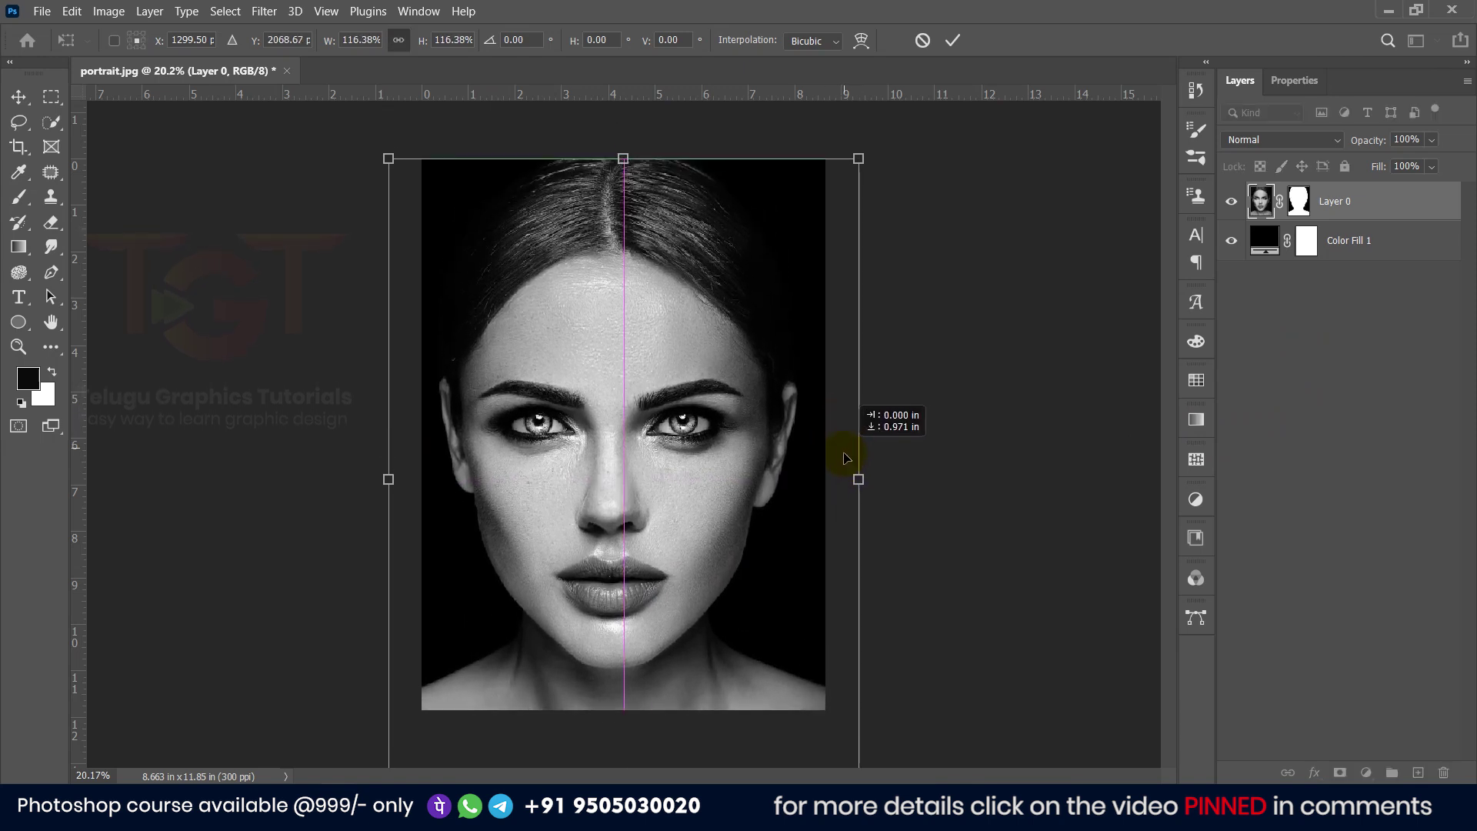
left_click(955, 40)
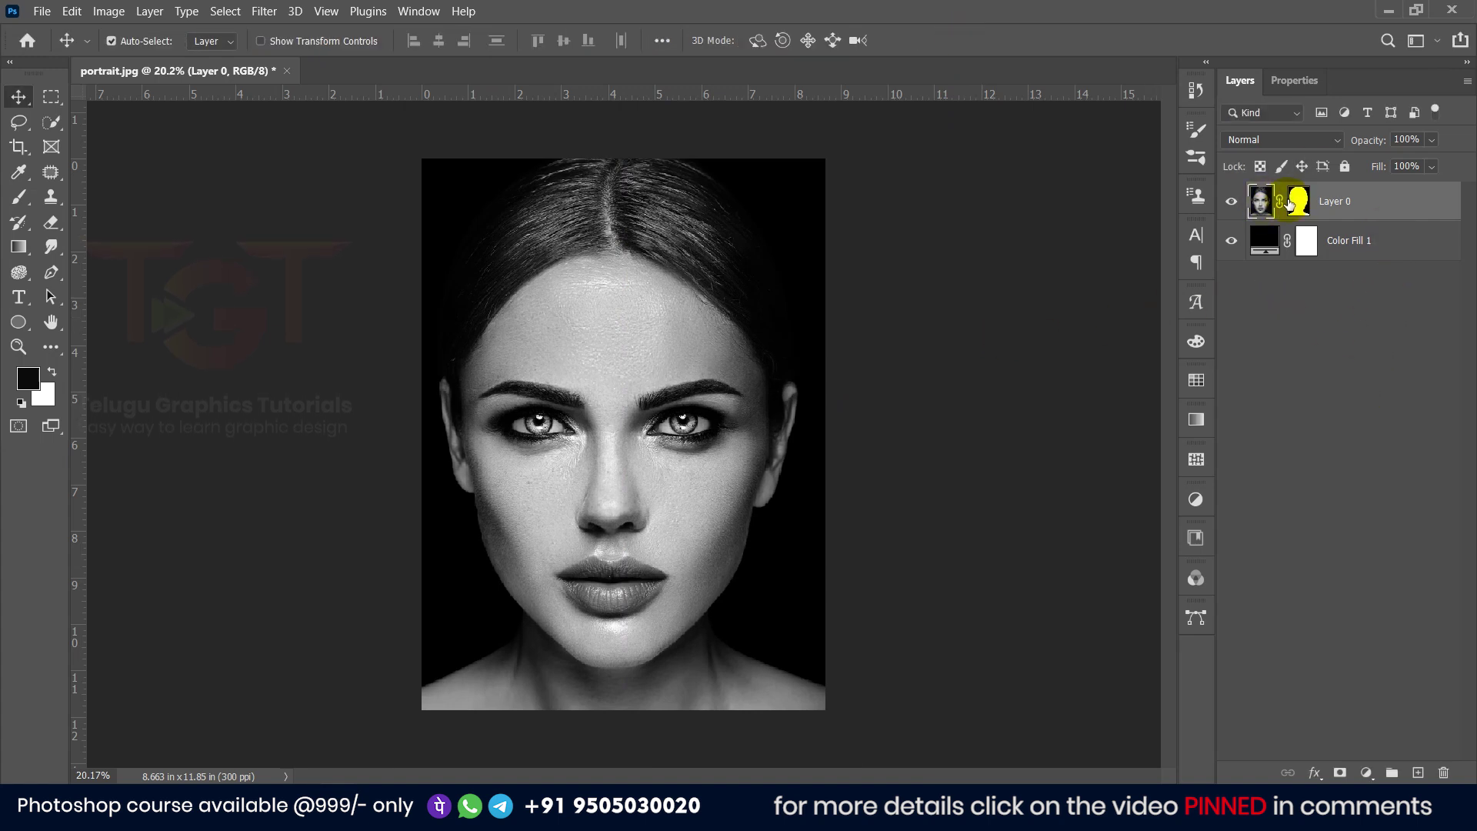
Invert Layer 0's layer mask, leaving only a black head silhouette
left_click(1299, 202)
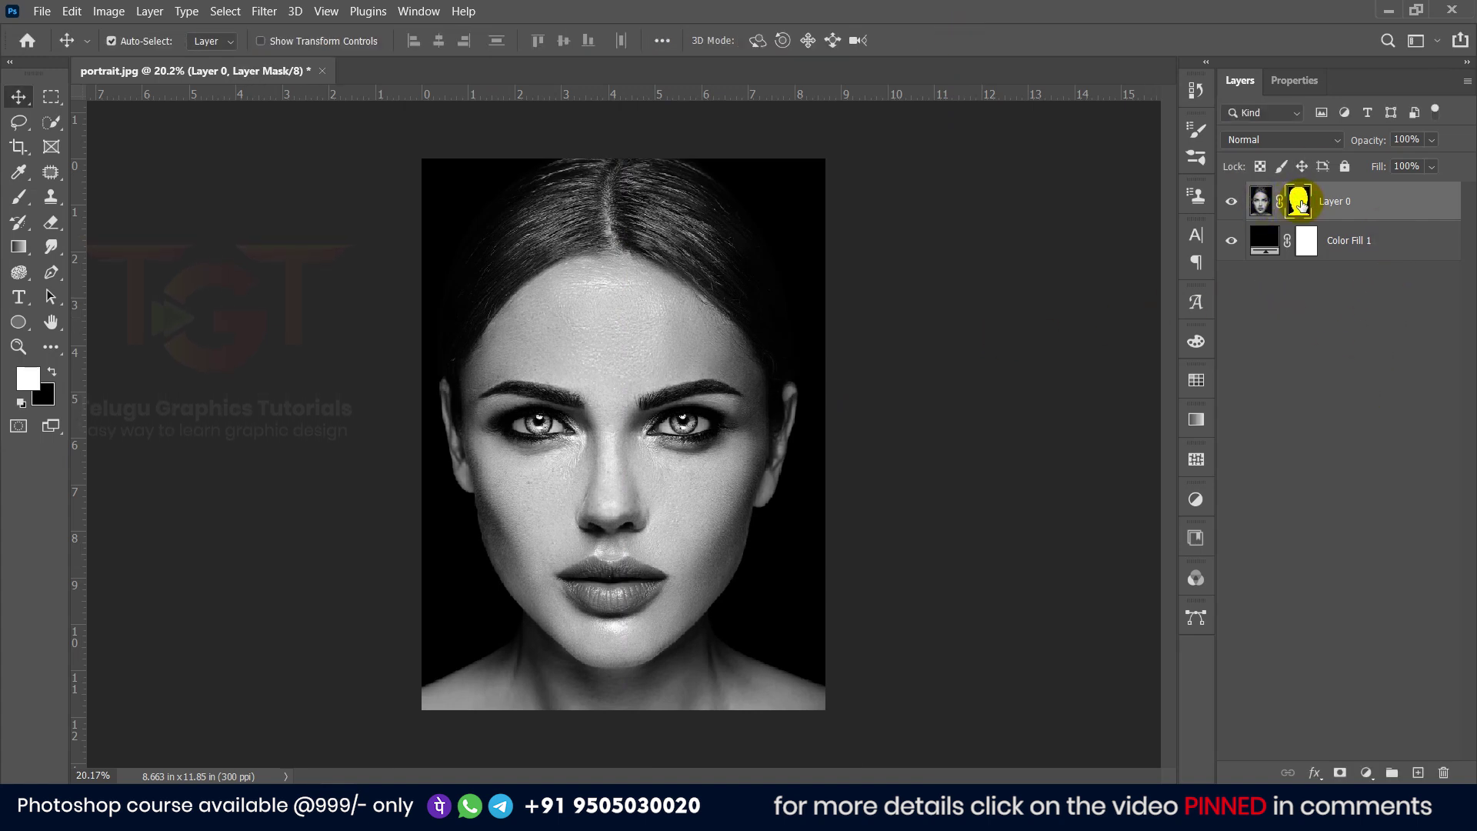
left_click(108, 12)
mouse_move(137, 57)
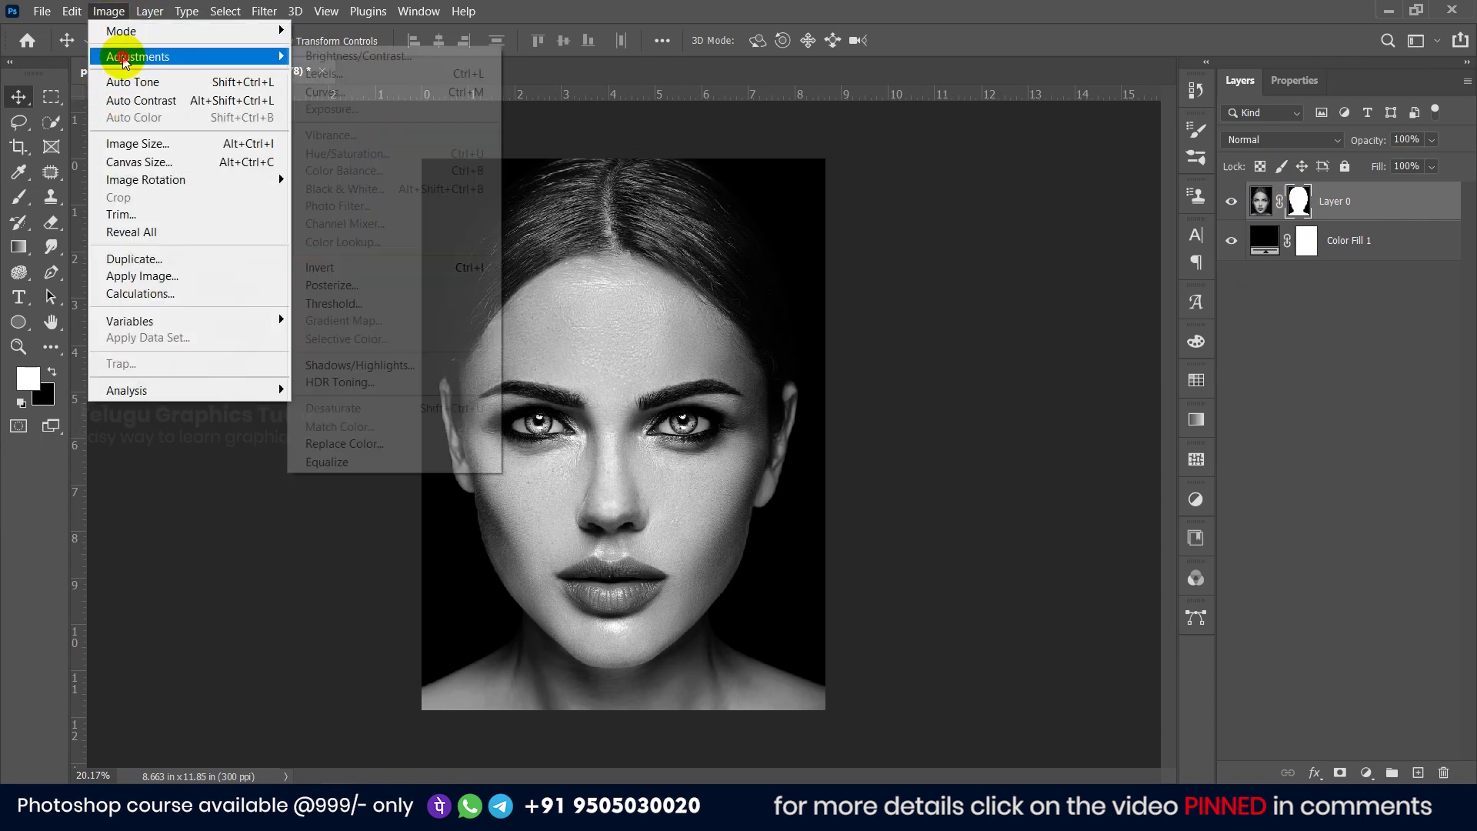
left_click(335, 271)
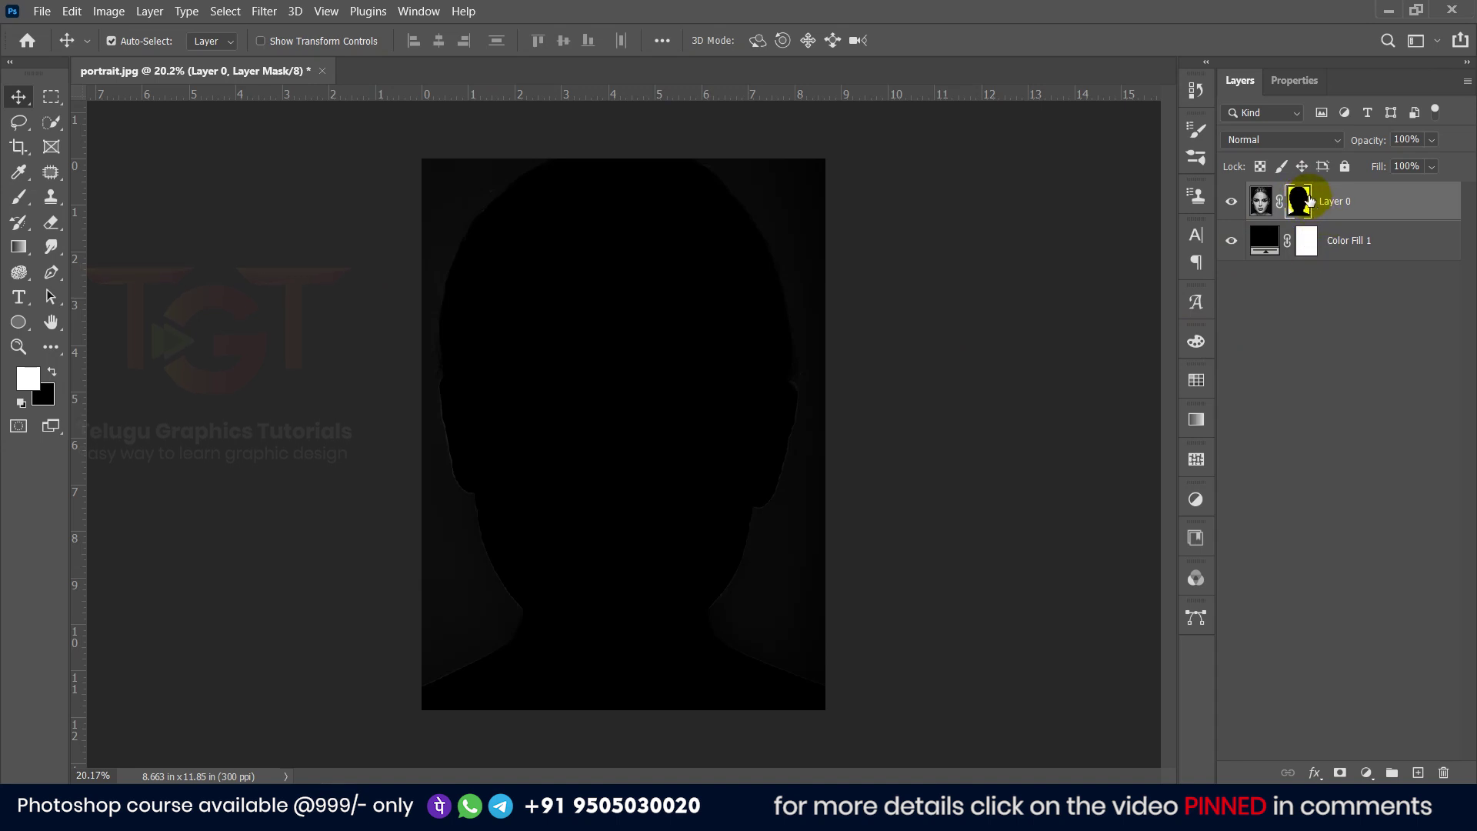
Set the Brush tool to a 3 px hard round tip with 100% opacity and flow
left_click(11, 202)
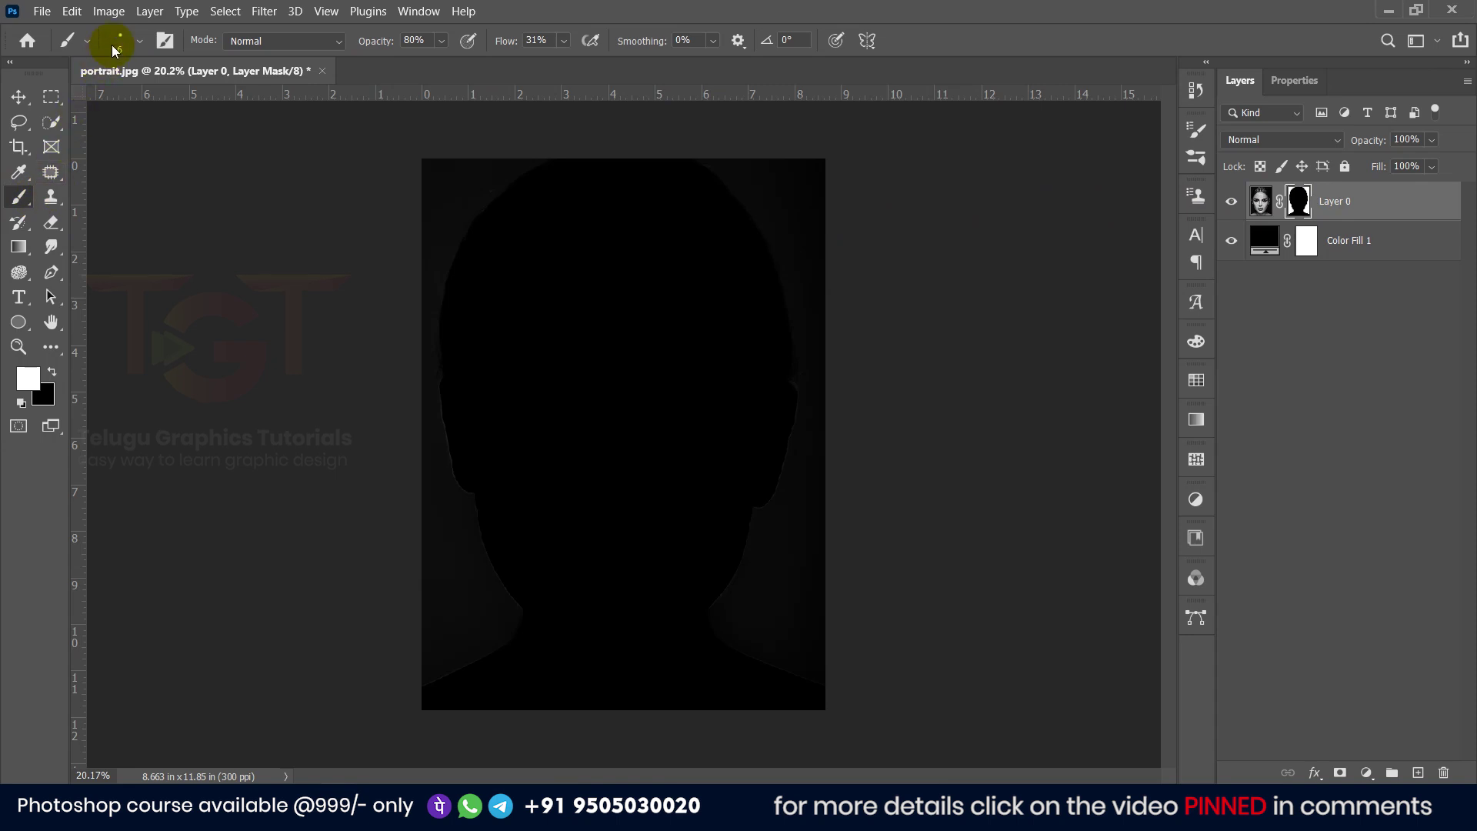
left_click(116, 44)
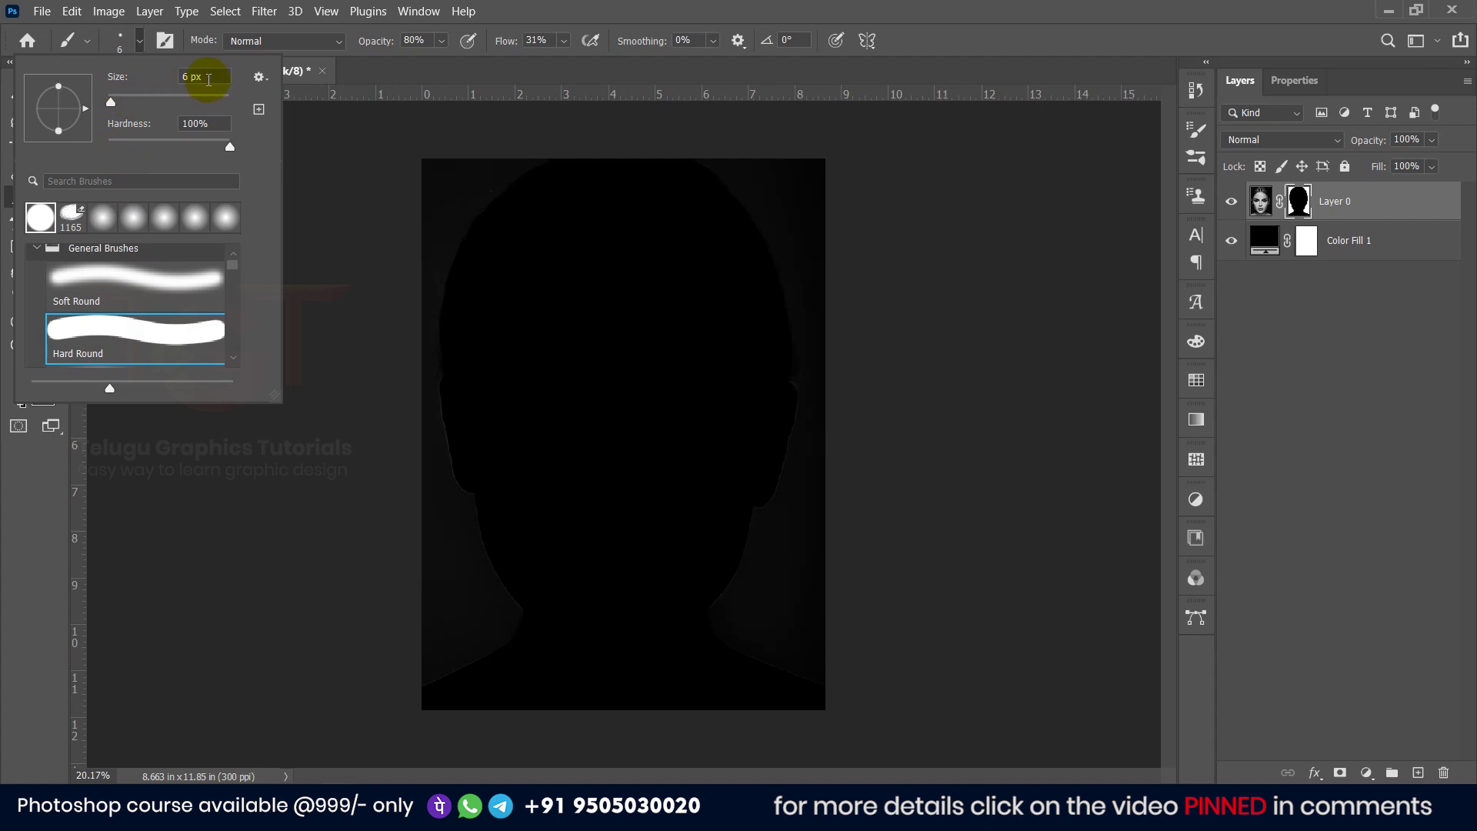
left_click(212, 77)
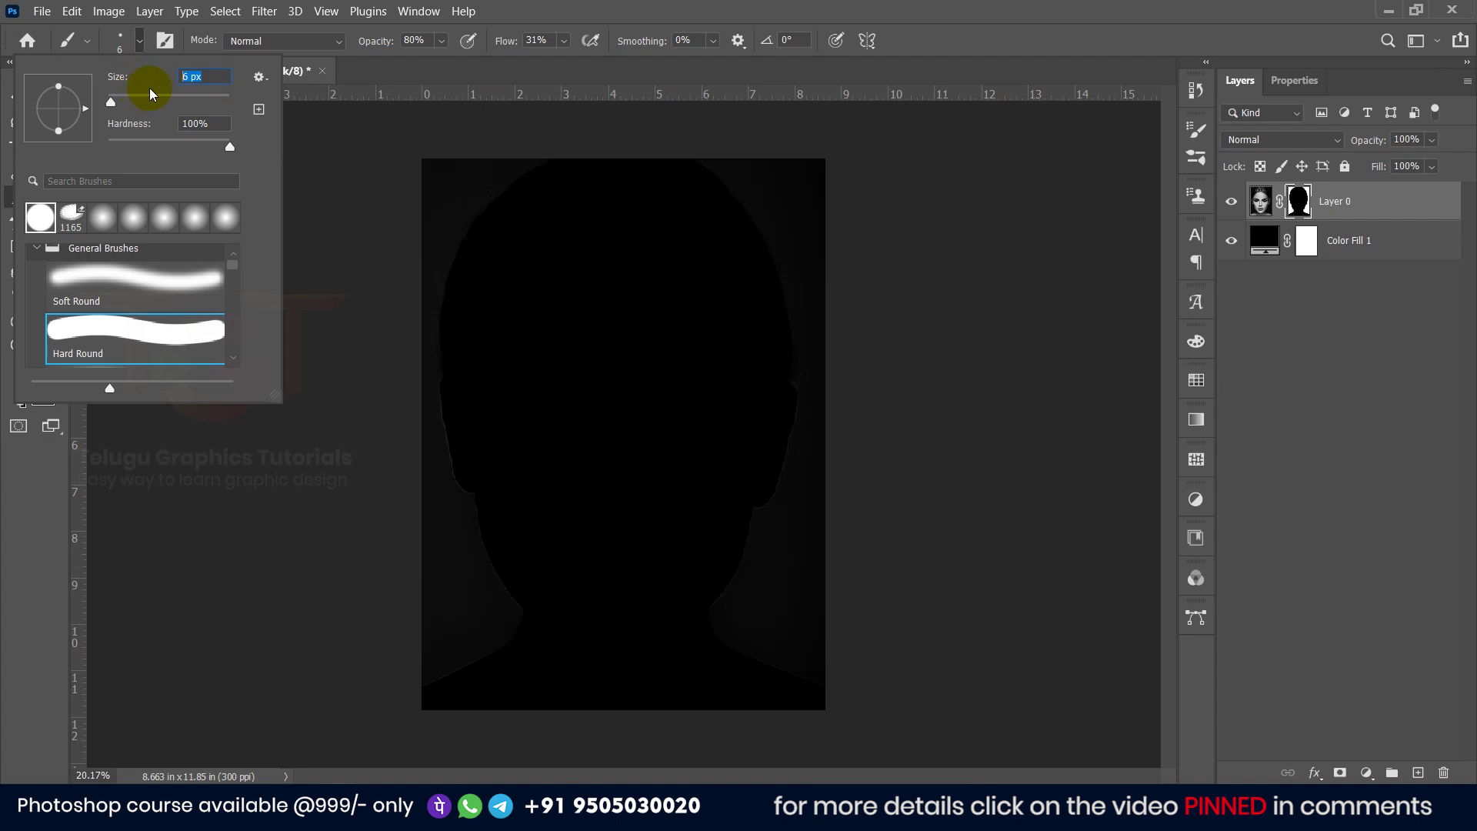
type("3")
left_click(512, 11)
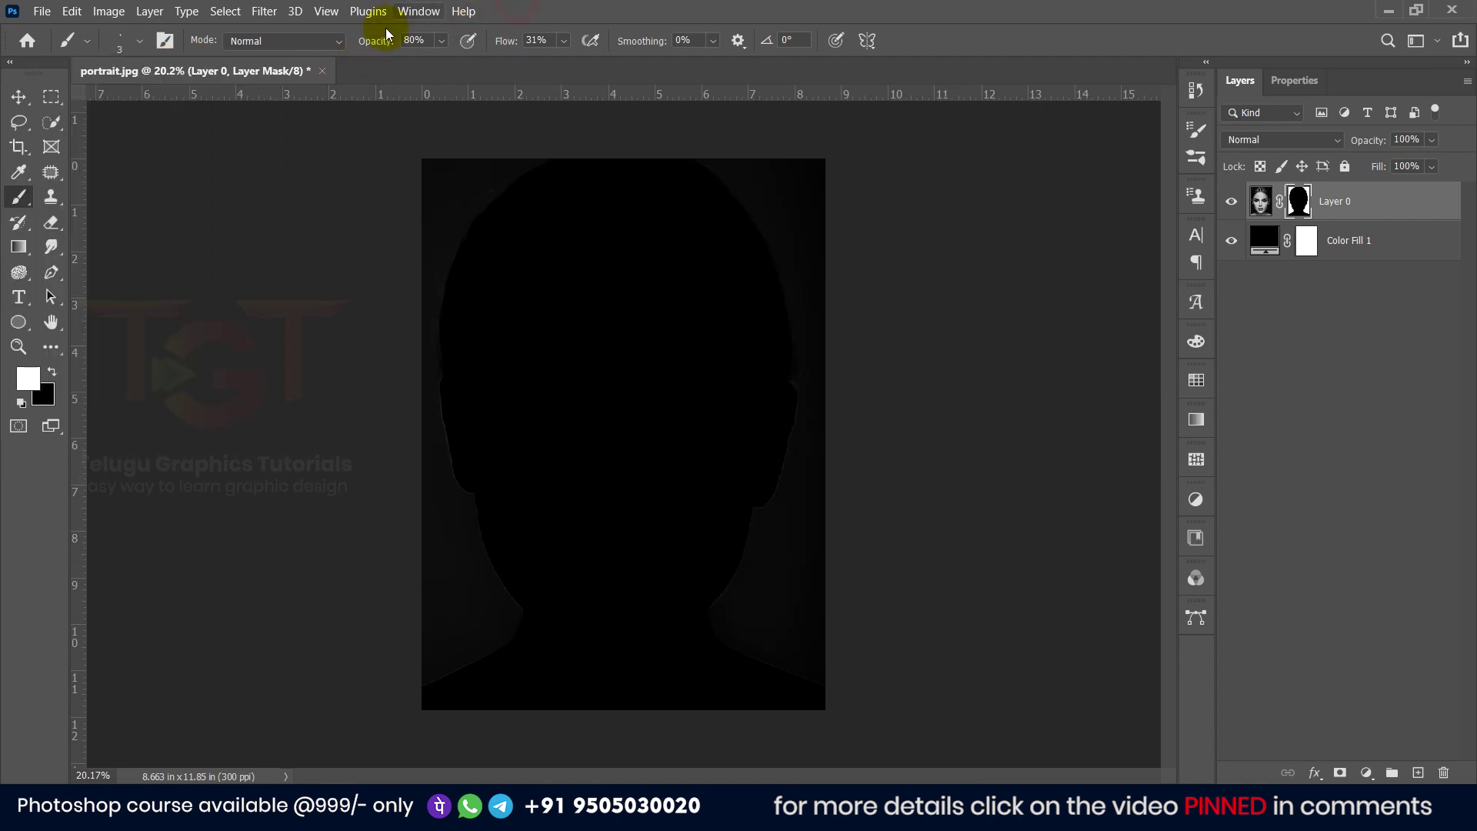
left_click_drag(376, 42, 809, 42)
left_click_drag(510, 42, 1108, 46)
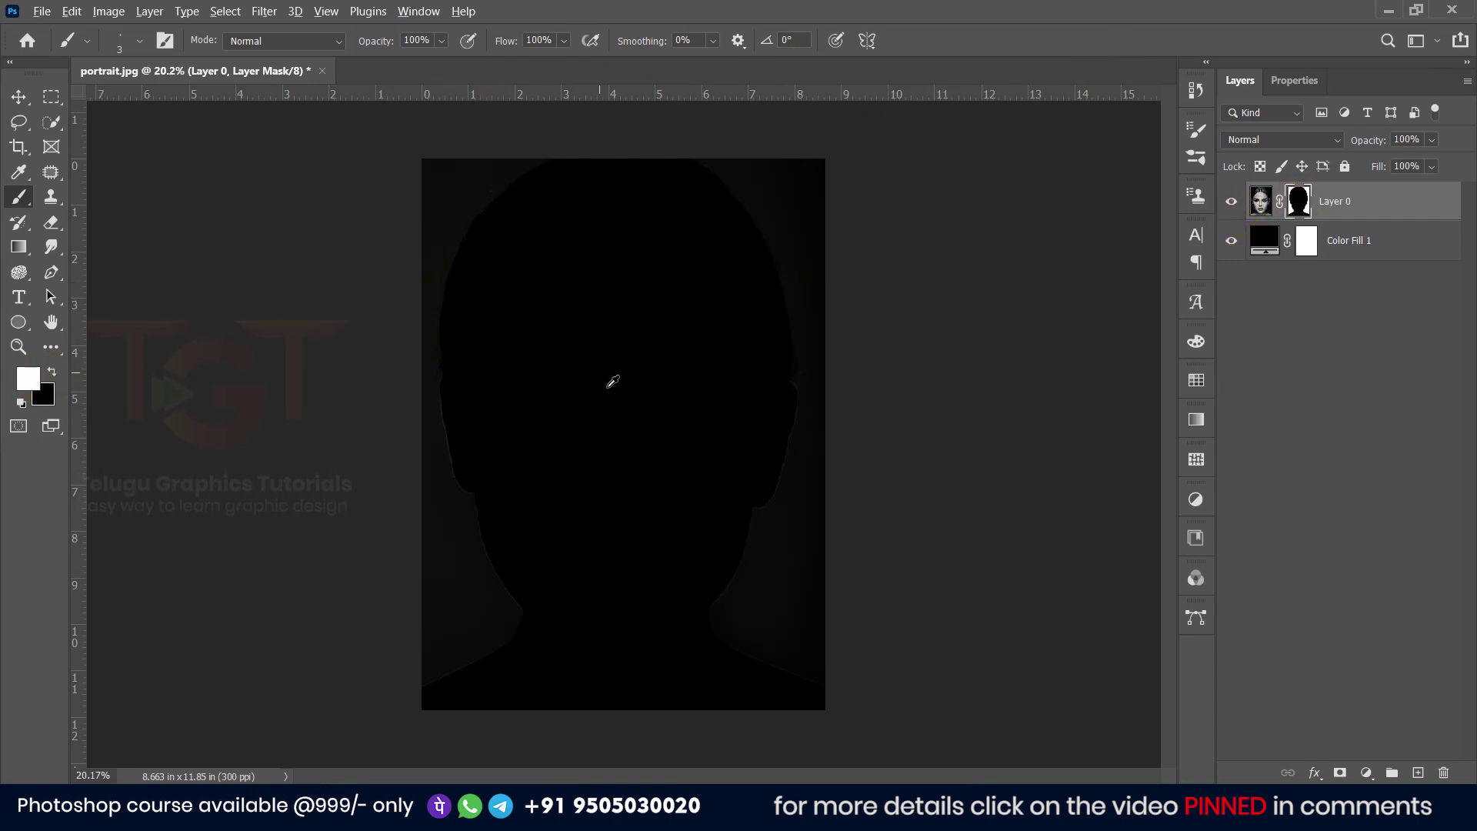
Paint a thin white test line across the forehead on the mask, plus a short scribble
scroll(613, 381, "up", 2)
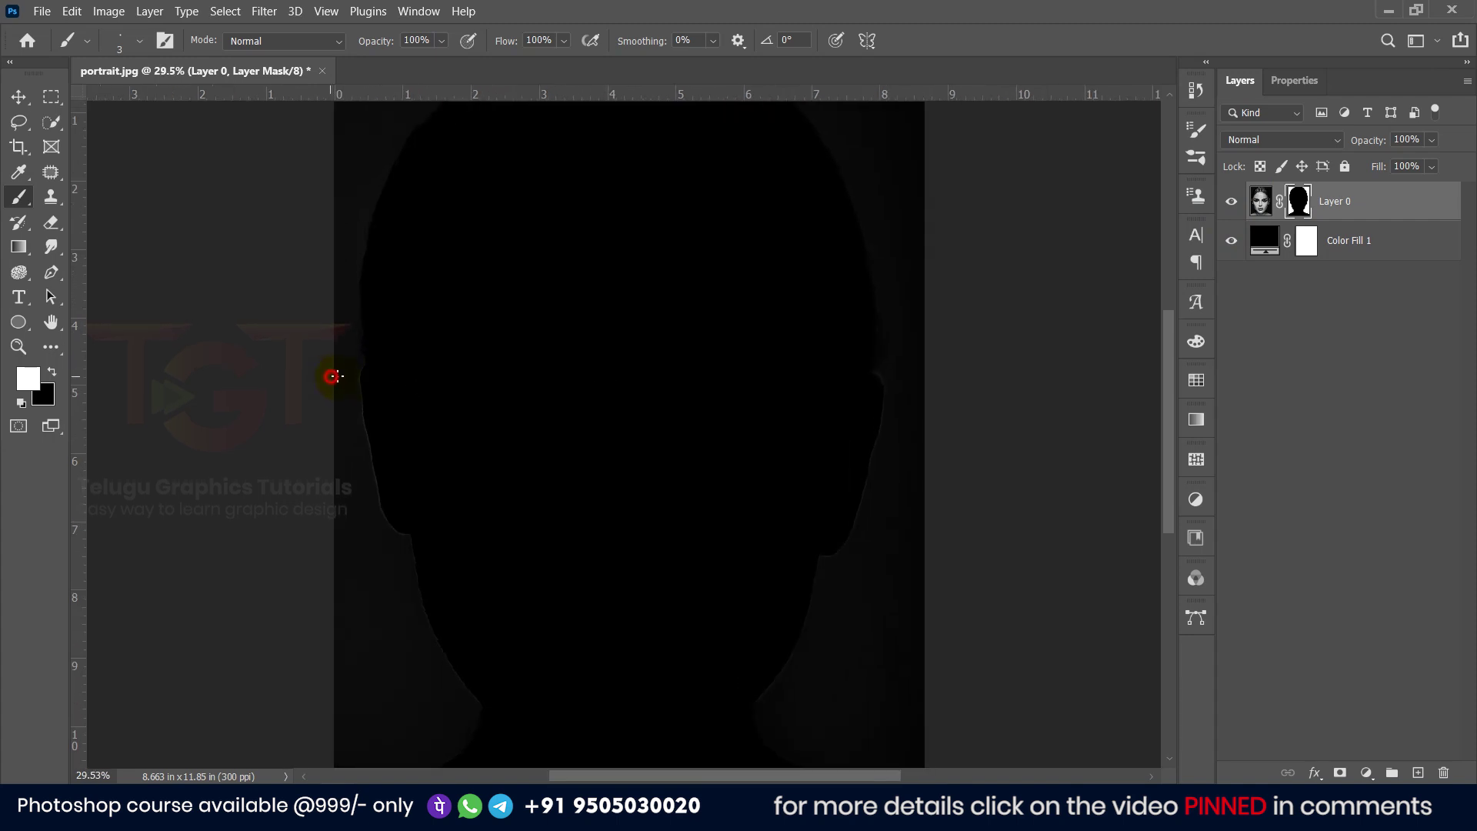
left_click_drag(331, 376, 975, 359)
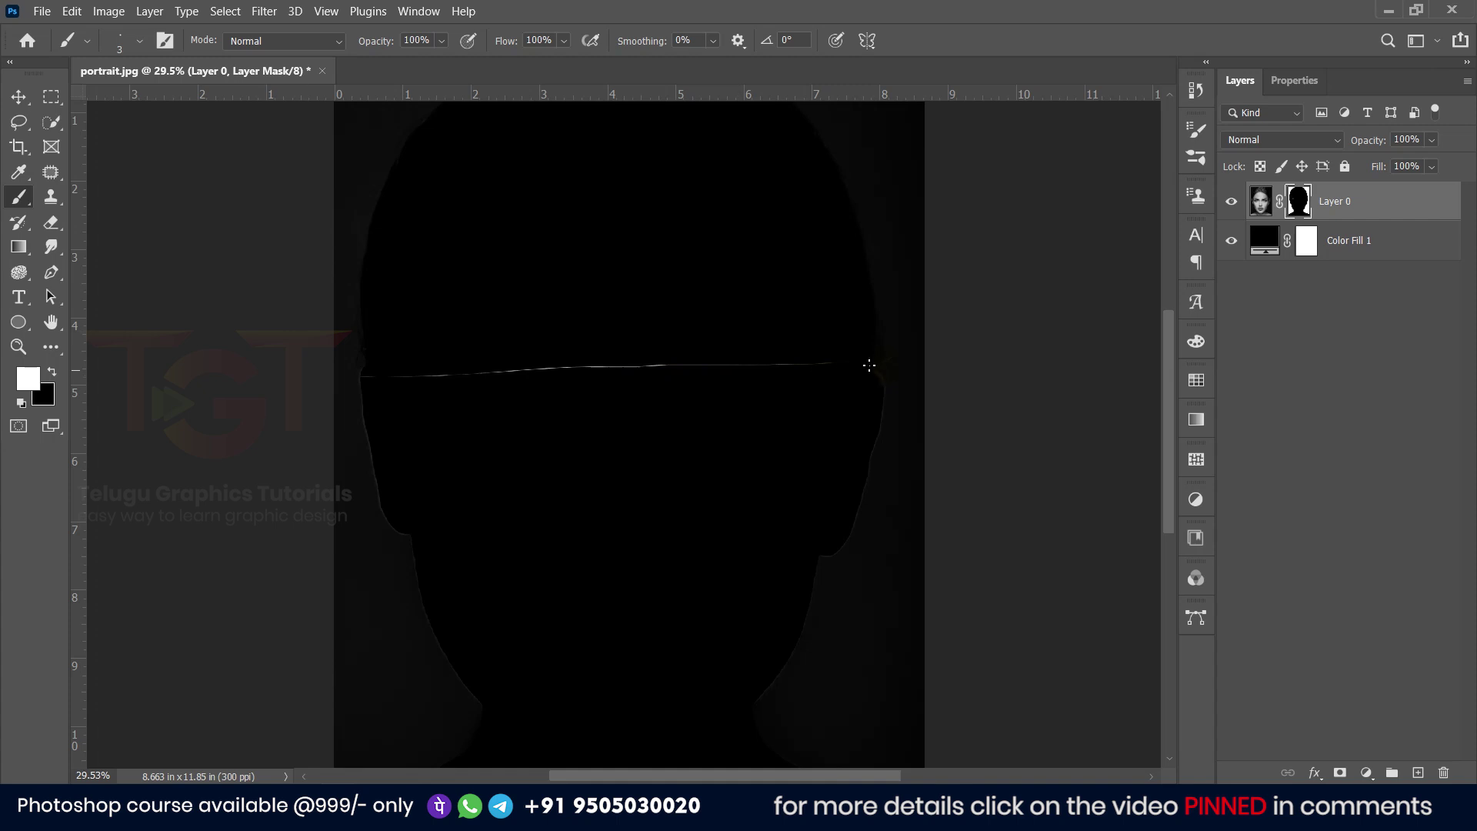
scroll(594, 400, "down", 2)
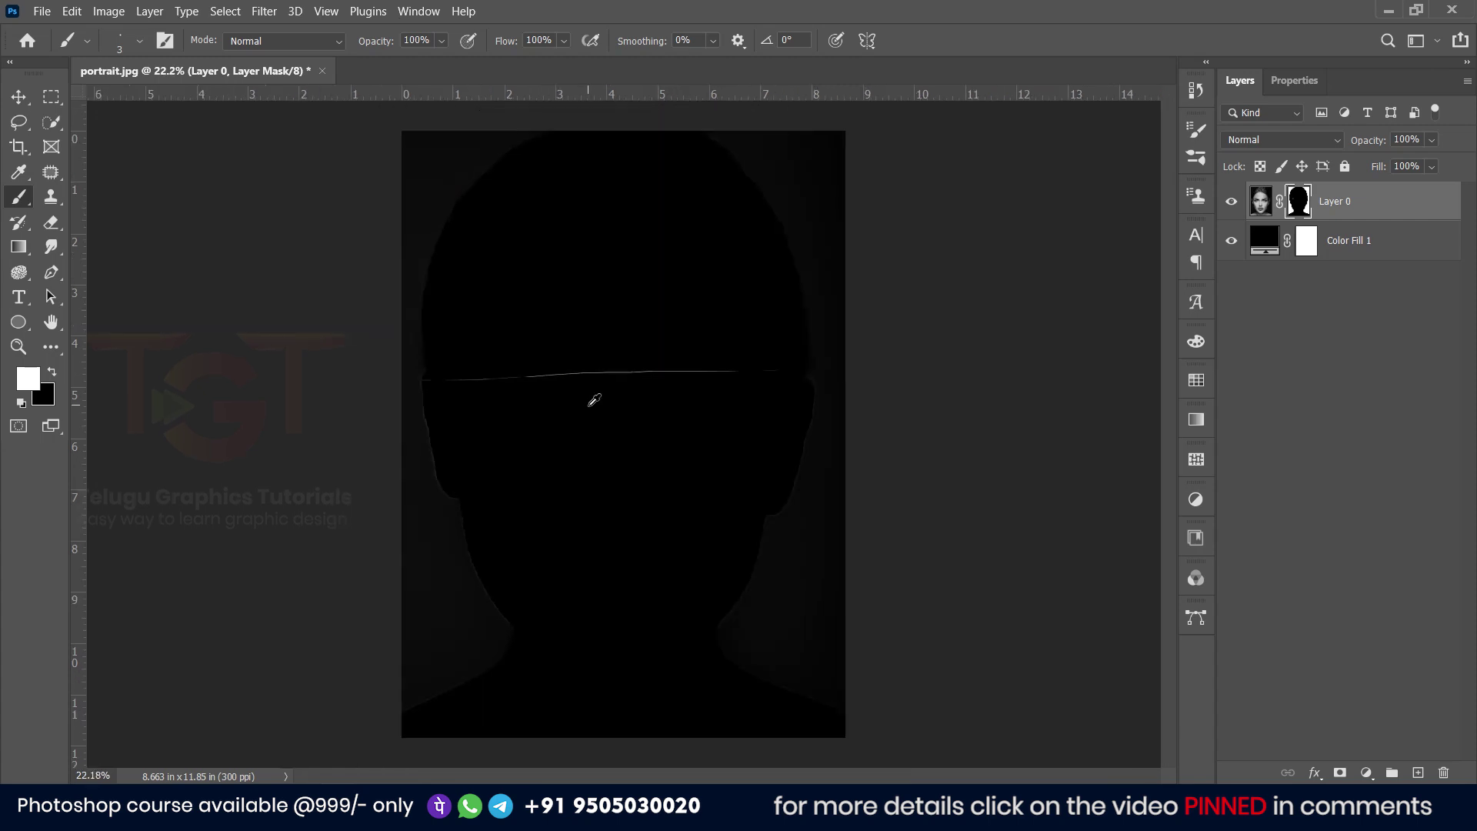
scroll(592, 403, "down", 1)
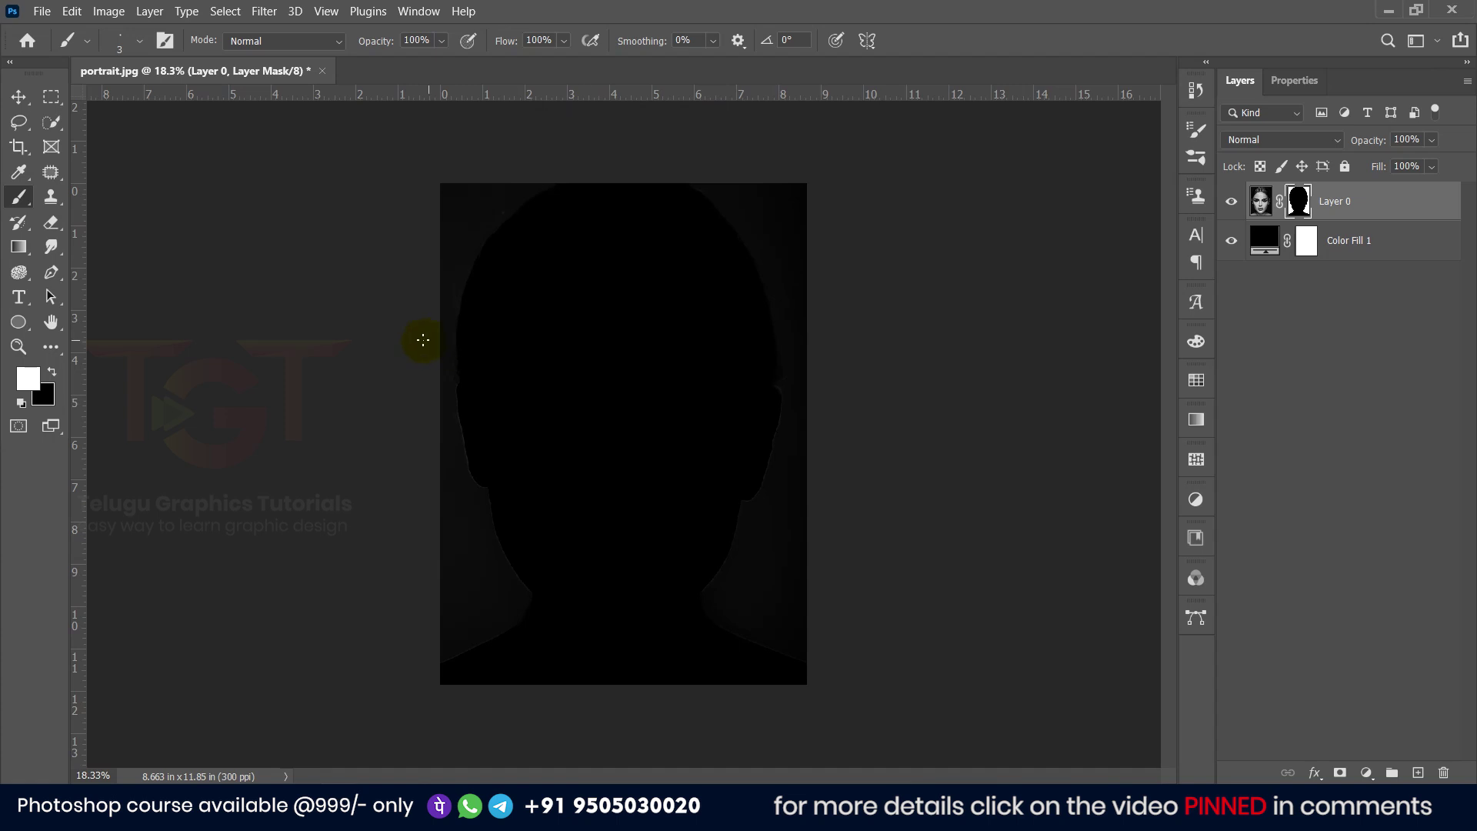
mouse_move(723, 280)
left_mouse_down()
mouse_move(537, 350)
mouse_move(669, 270)
mouse_move(674, 328)
left_mouse_up()
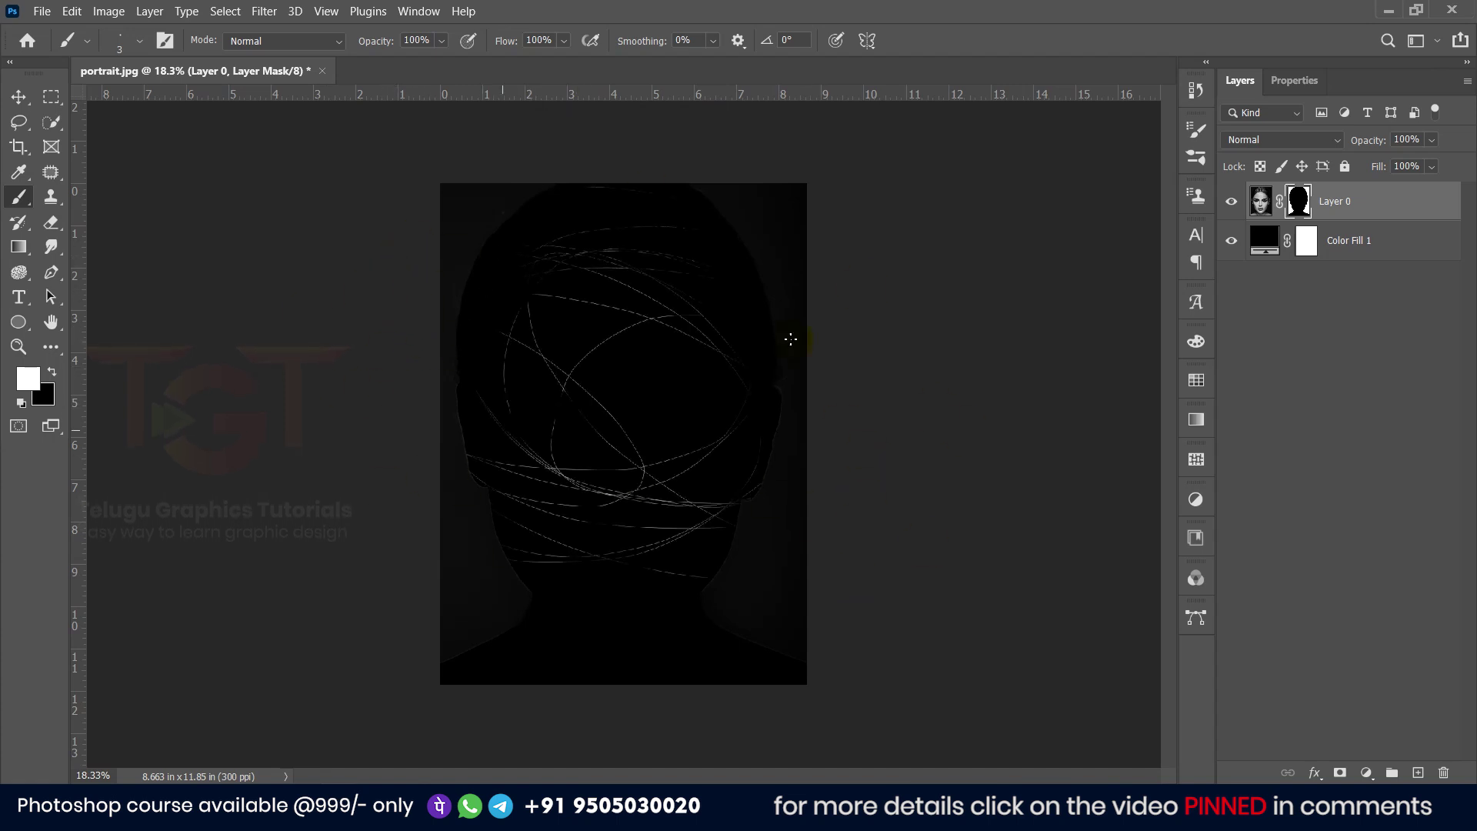
Scribble dense white lines over the neck, shoulders, eyes, forehead and lower portrait
mouse_move(785, 517)
left_mouse_down()
mouse_move(772, 468)
mouse_move(688, 648)
left_mouse_up()
left_click_drag(598, 683, 633, 470)
left_click_drag(682, 589, 439, 671)
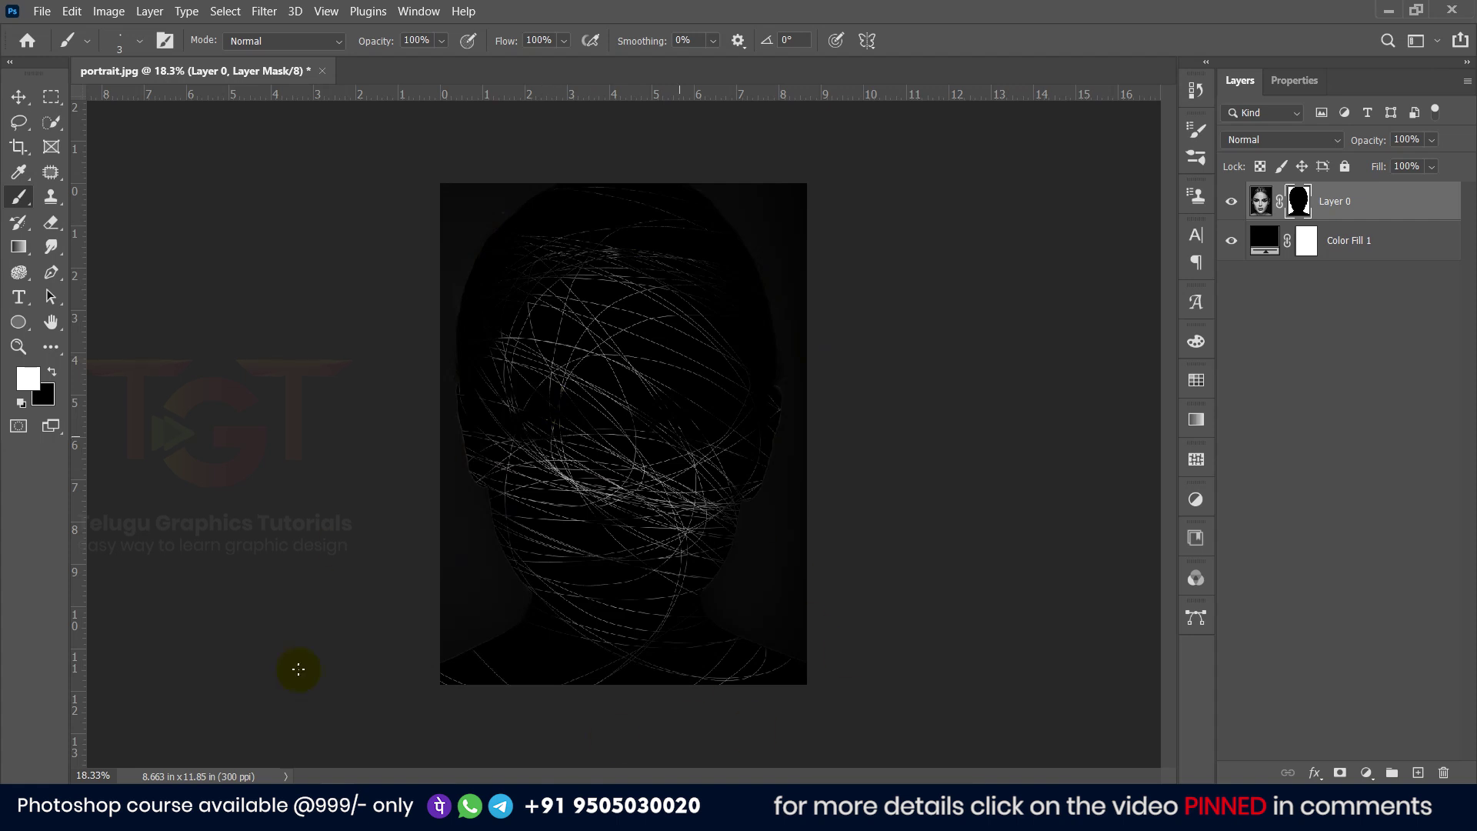
left_click_drag(715, 741, 847, 547)
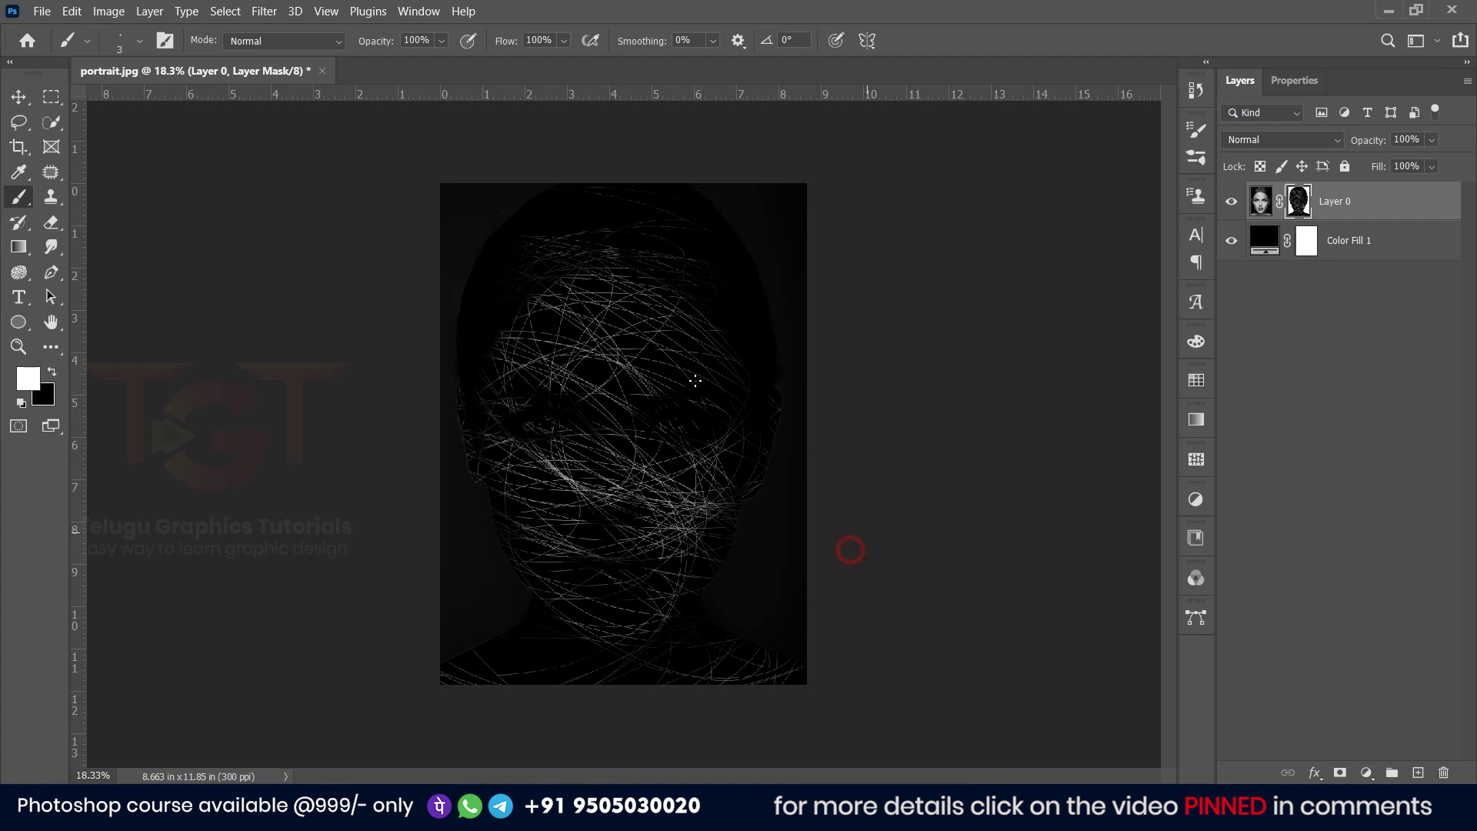
mouse_move(391, 429)
left_mouse_down()
mouse_move(834, 154)
mouse_move(313, 703)
mouse_move(280, 593)
mouse_move(946, 503)
mouse_move(881, 613)
left_mouse_up()
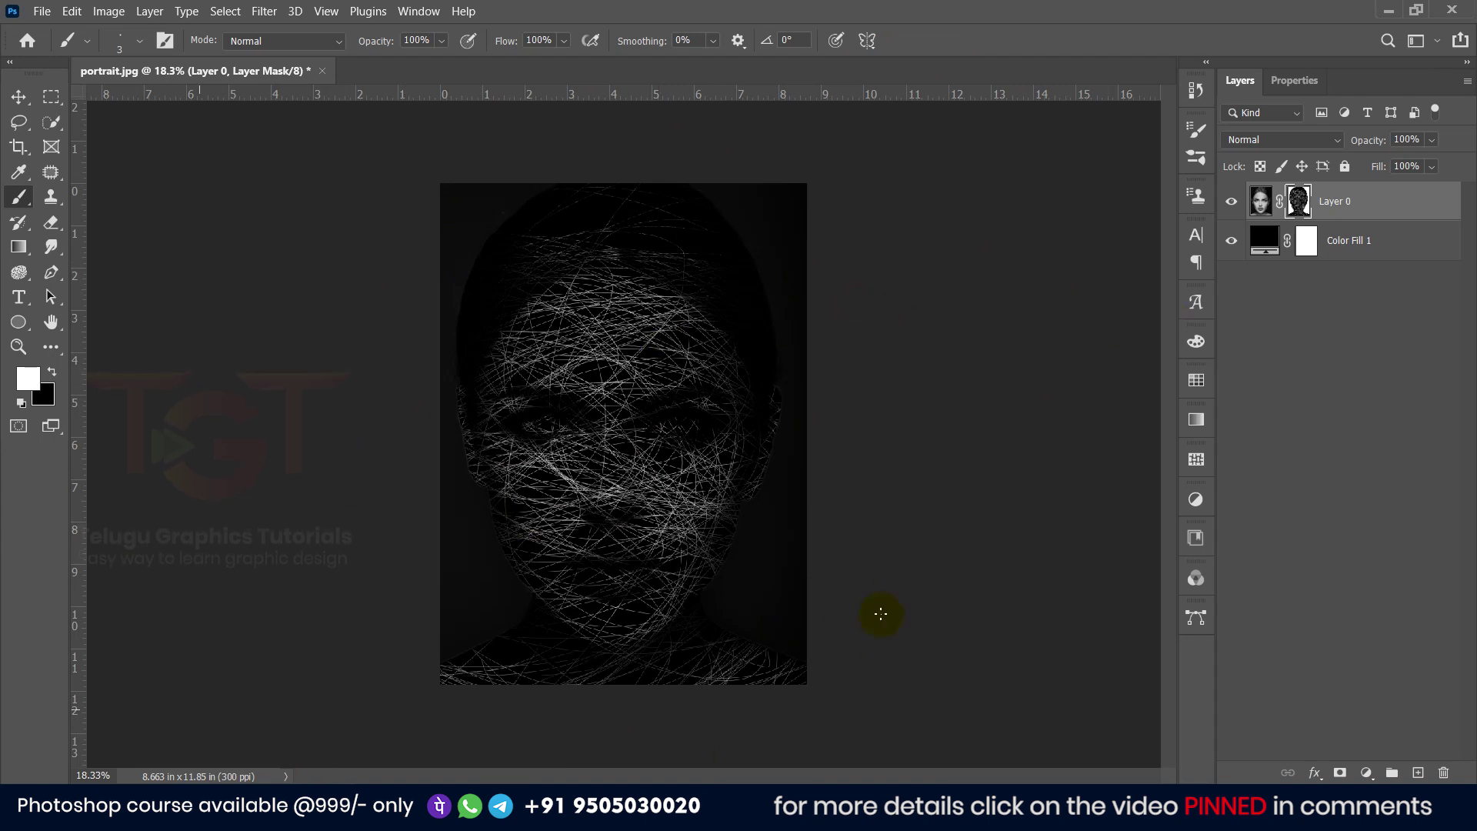
mouse_move(131, 413)
left_mouse_down()
mouse_move(495, 709)
mouse_move(472, 454)
left_mouse_up()
left_click_drag(762, 318, 414, 449)
left_click_drag(637, 547, 498, 777)
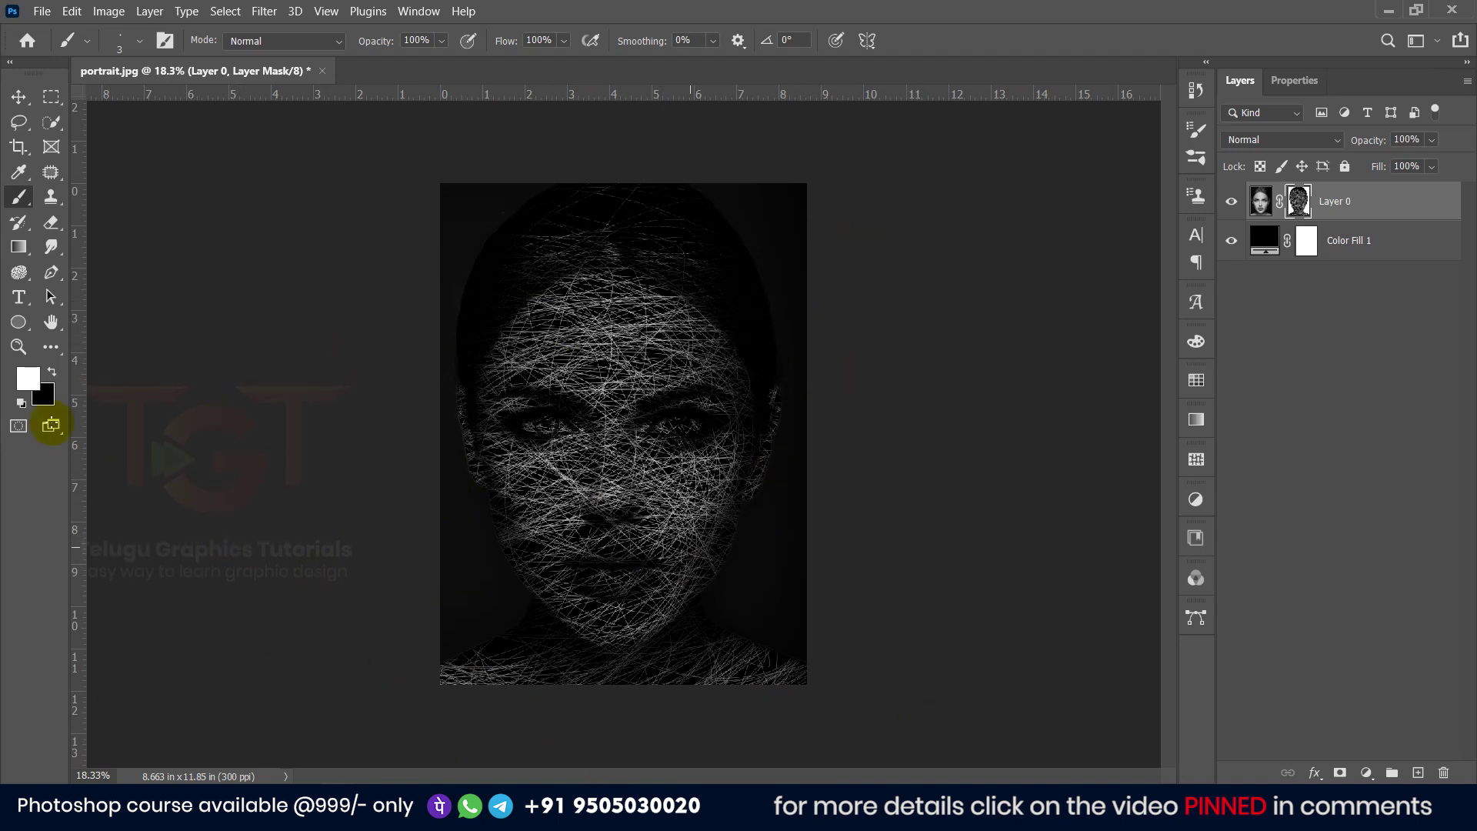
left_click_drag(226, 419, 699, 216)
left_click_drag(66, 205, 395, 644)
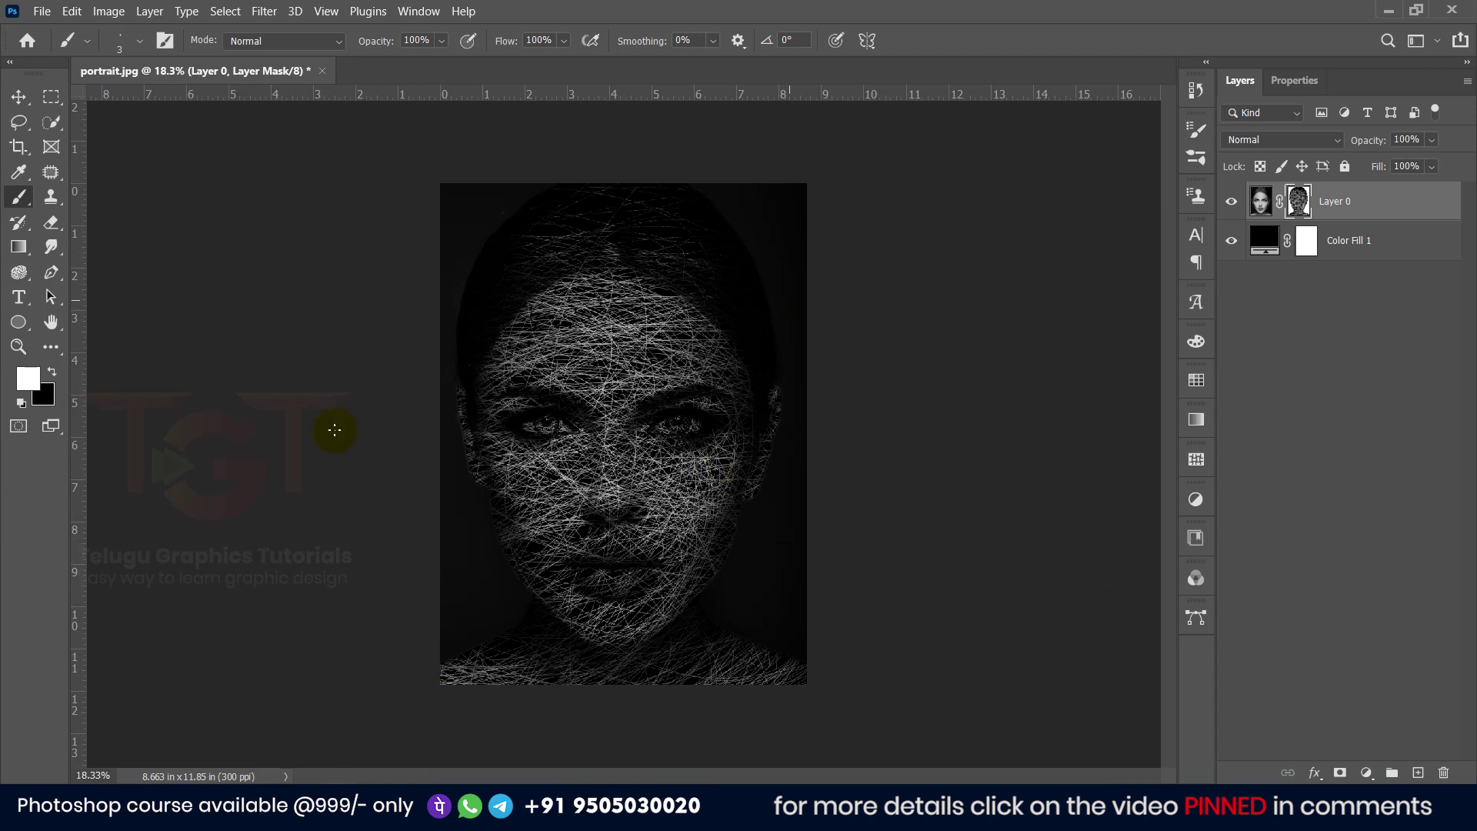
left_click_drag(1131, 379, 907, 769)
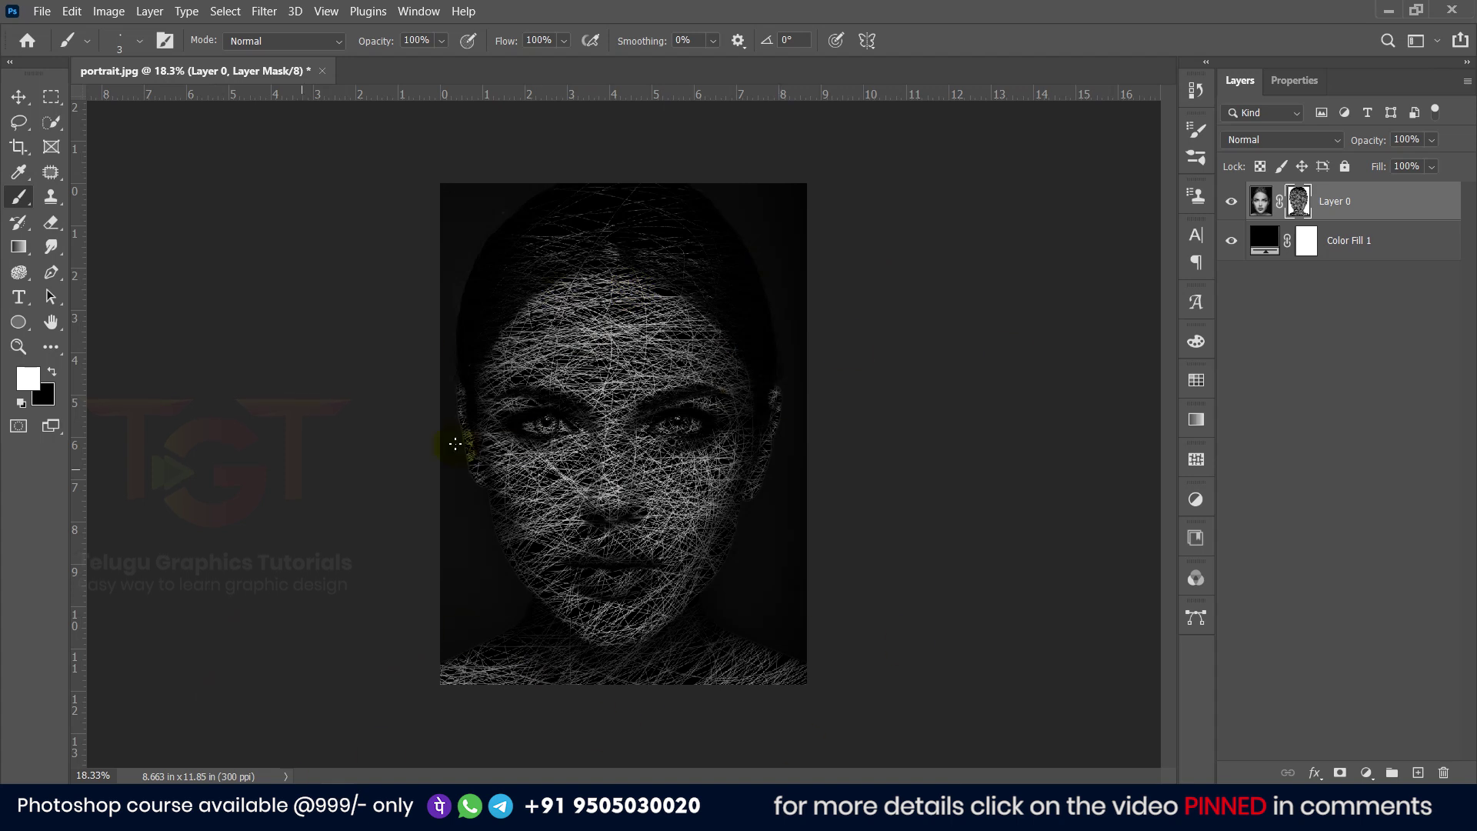
scroll(604, 557, "up", 4)
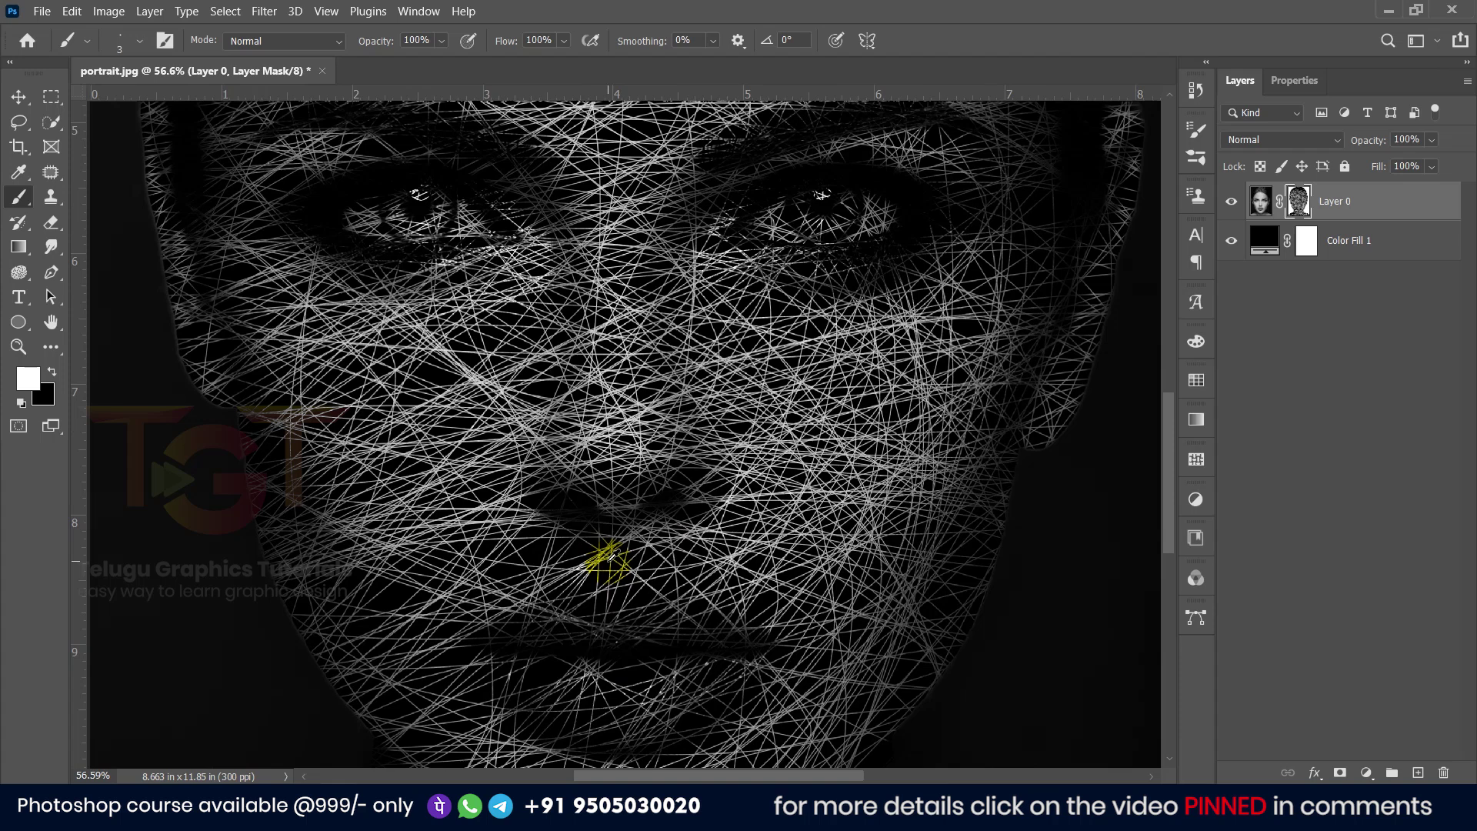
scroll(609, 425, "up", 3)
scroll(611, 428, "down", 1)
scroll(607, 431, "down", 1)
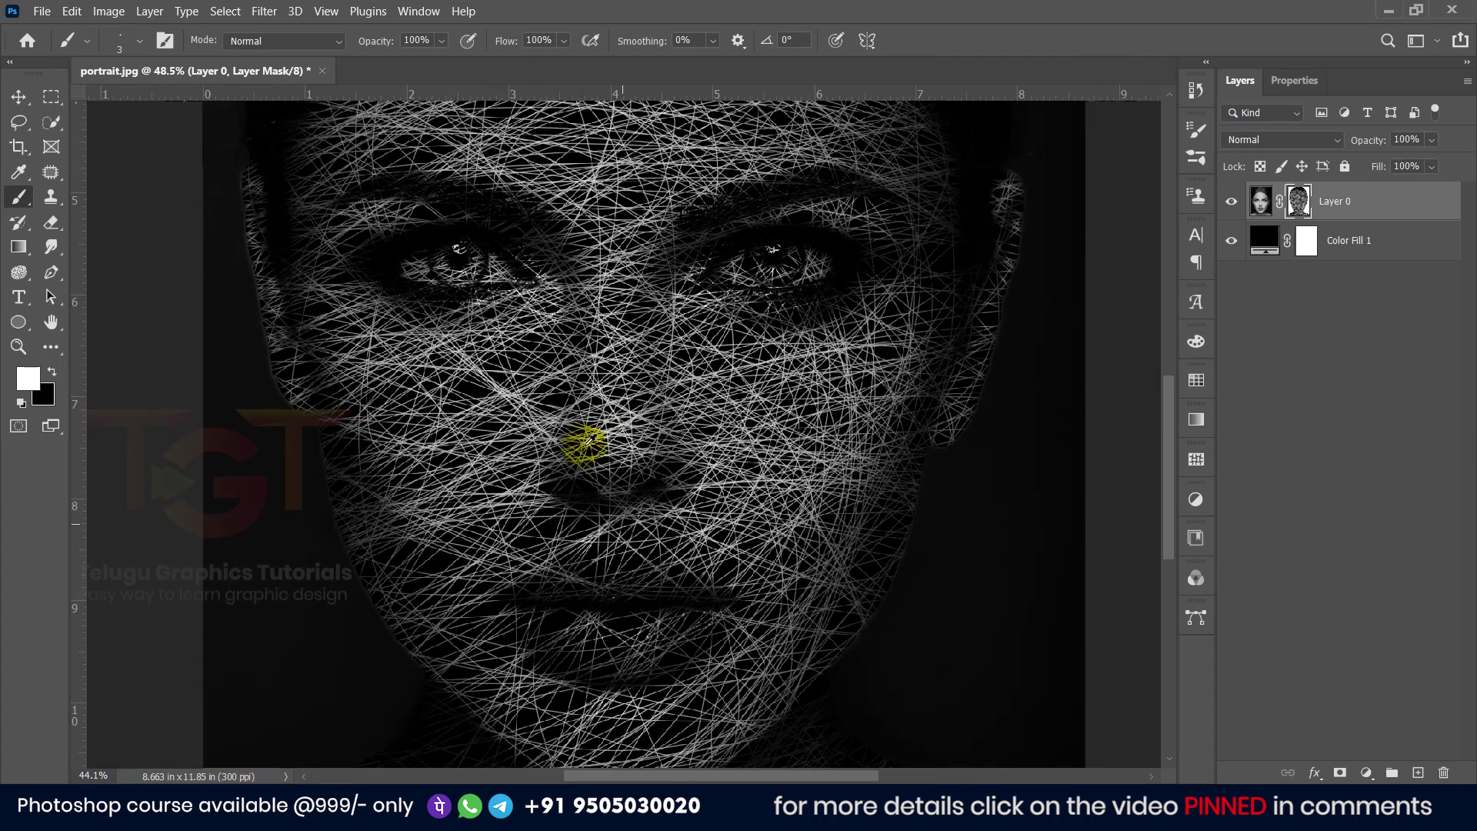
scroll(606, 428, "down", 1)
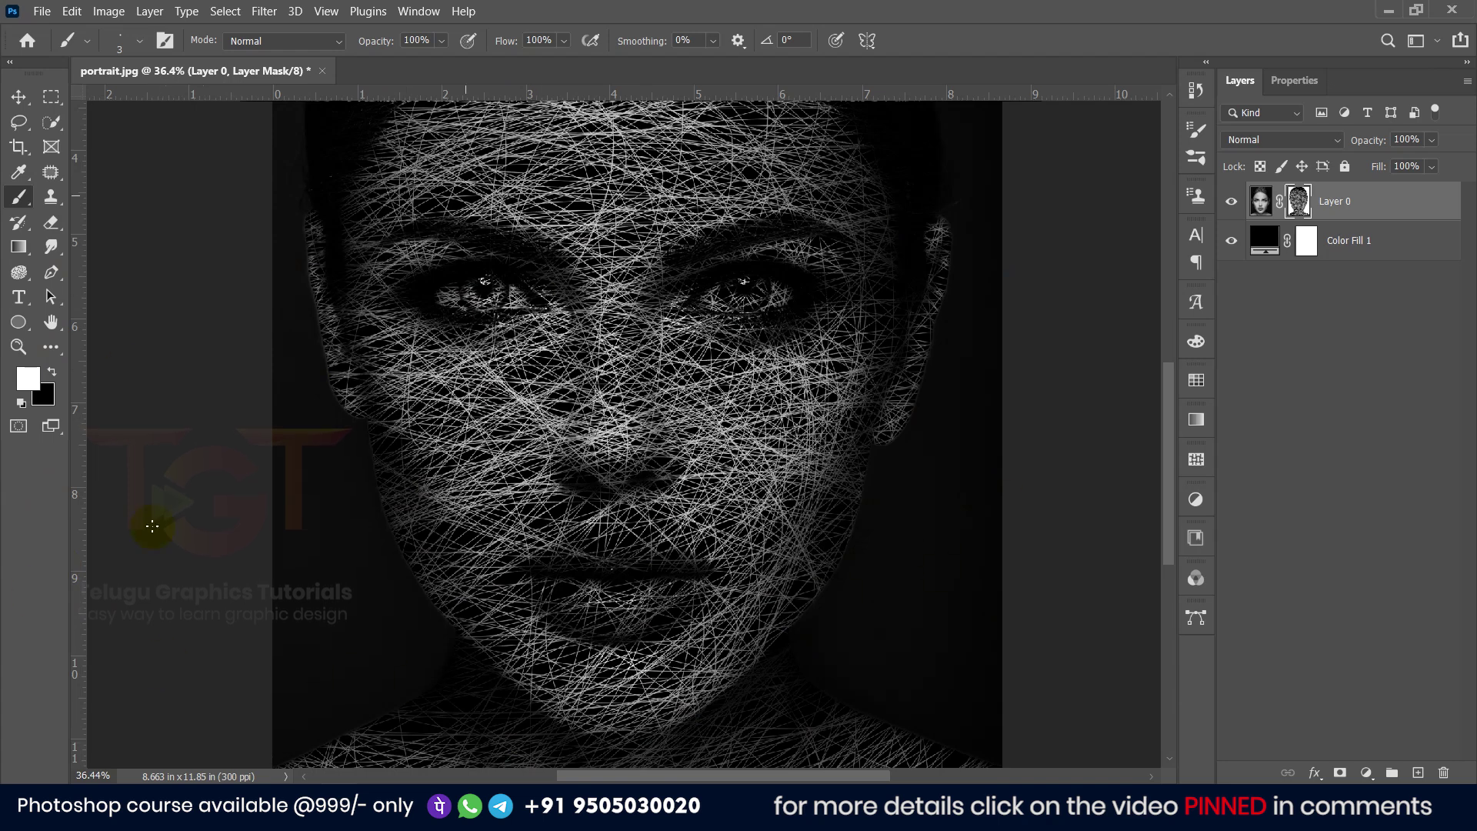
scroll(430, 230, "down", 2)
scroll(642, 223, "up", 4)
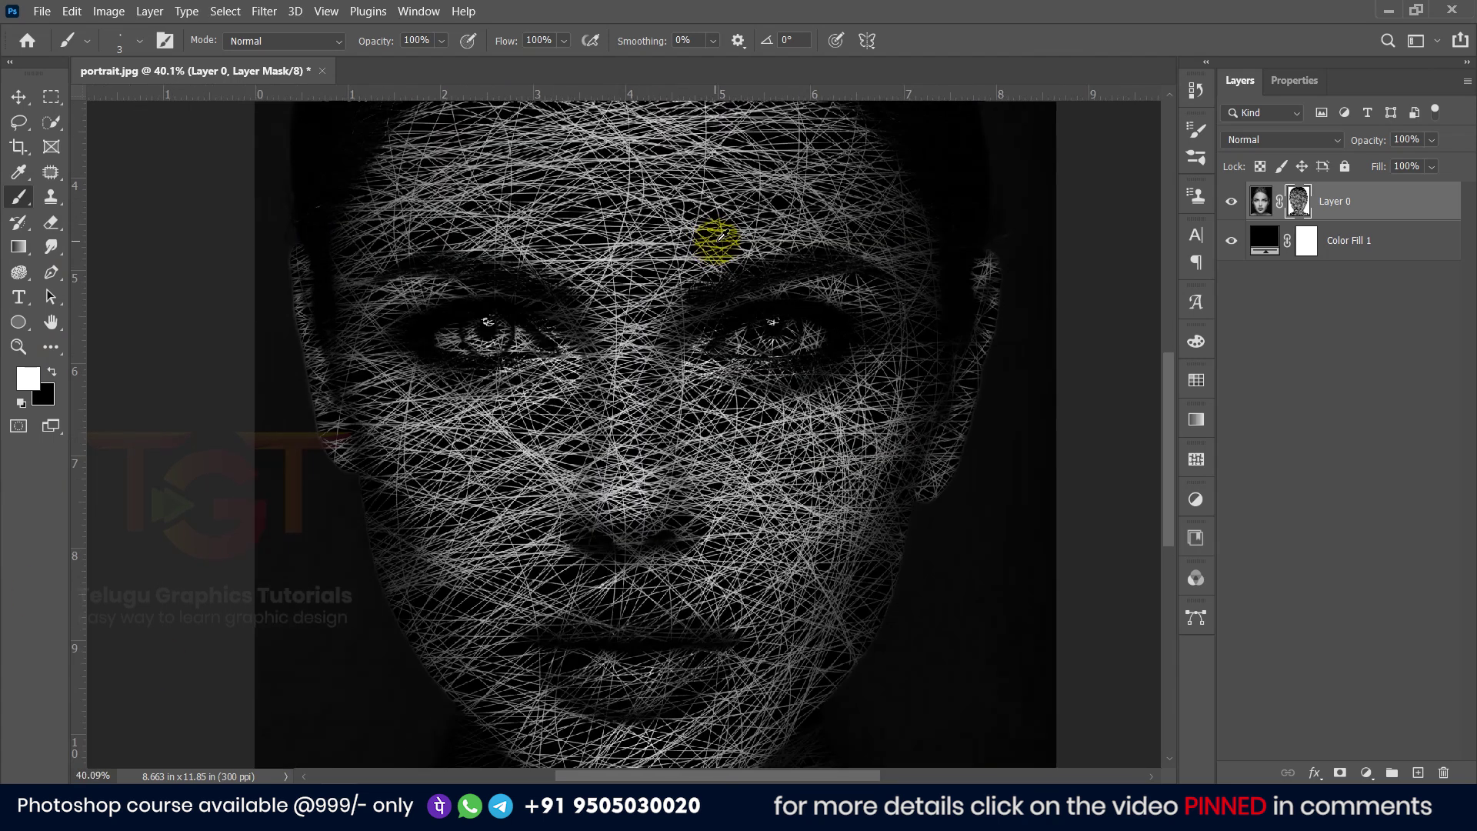
scroll(687, 239, "down", 2)
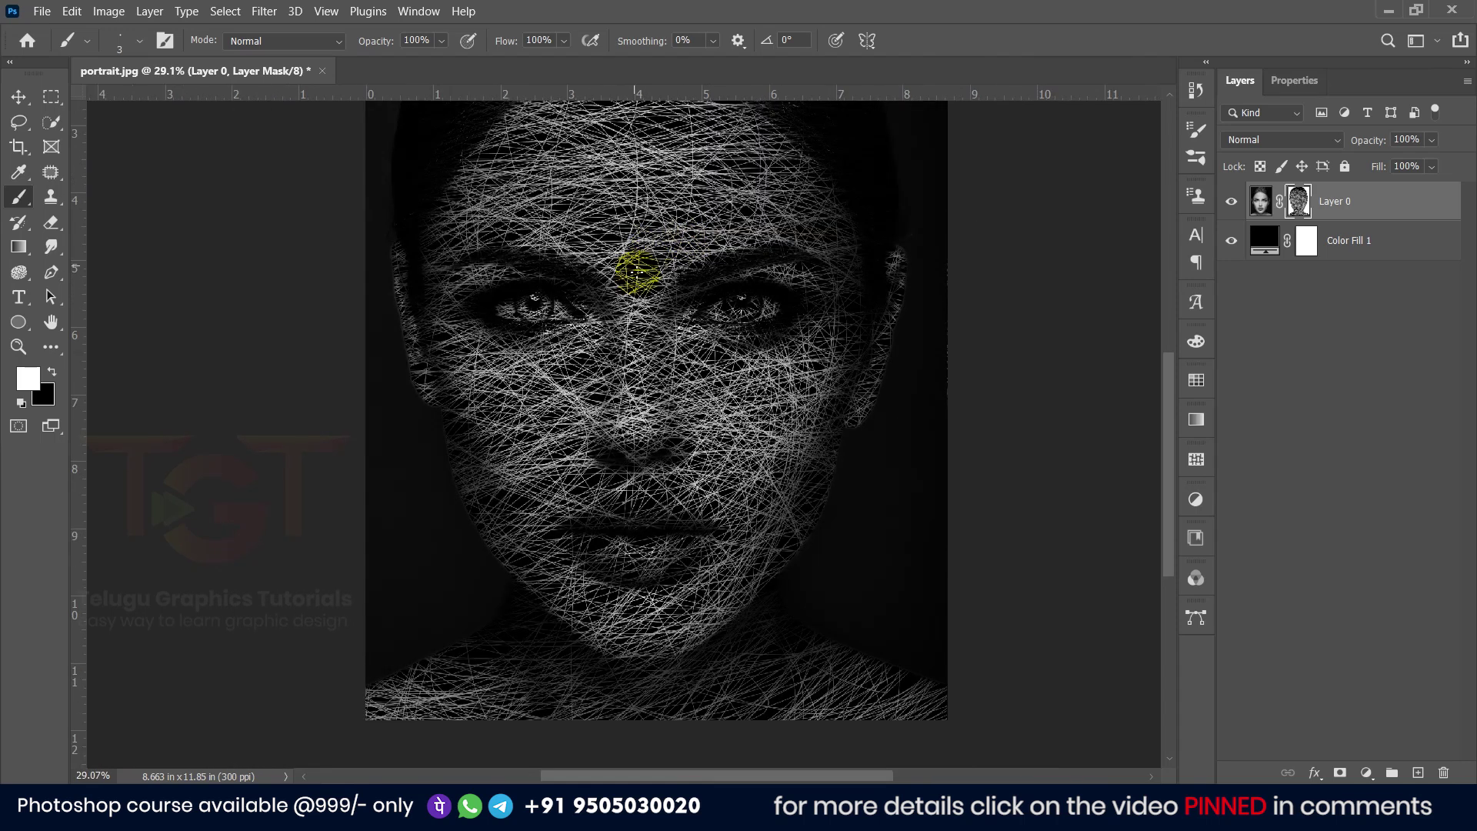
scroll(661, 254, "up", 1)
scroll(846, 223, "up", 1)
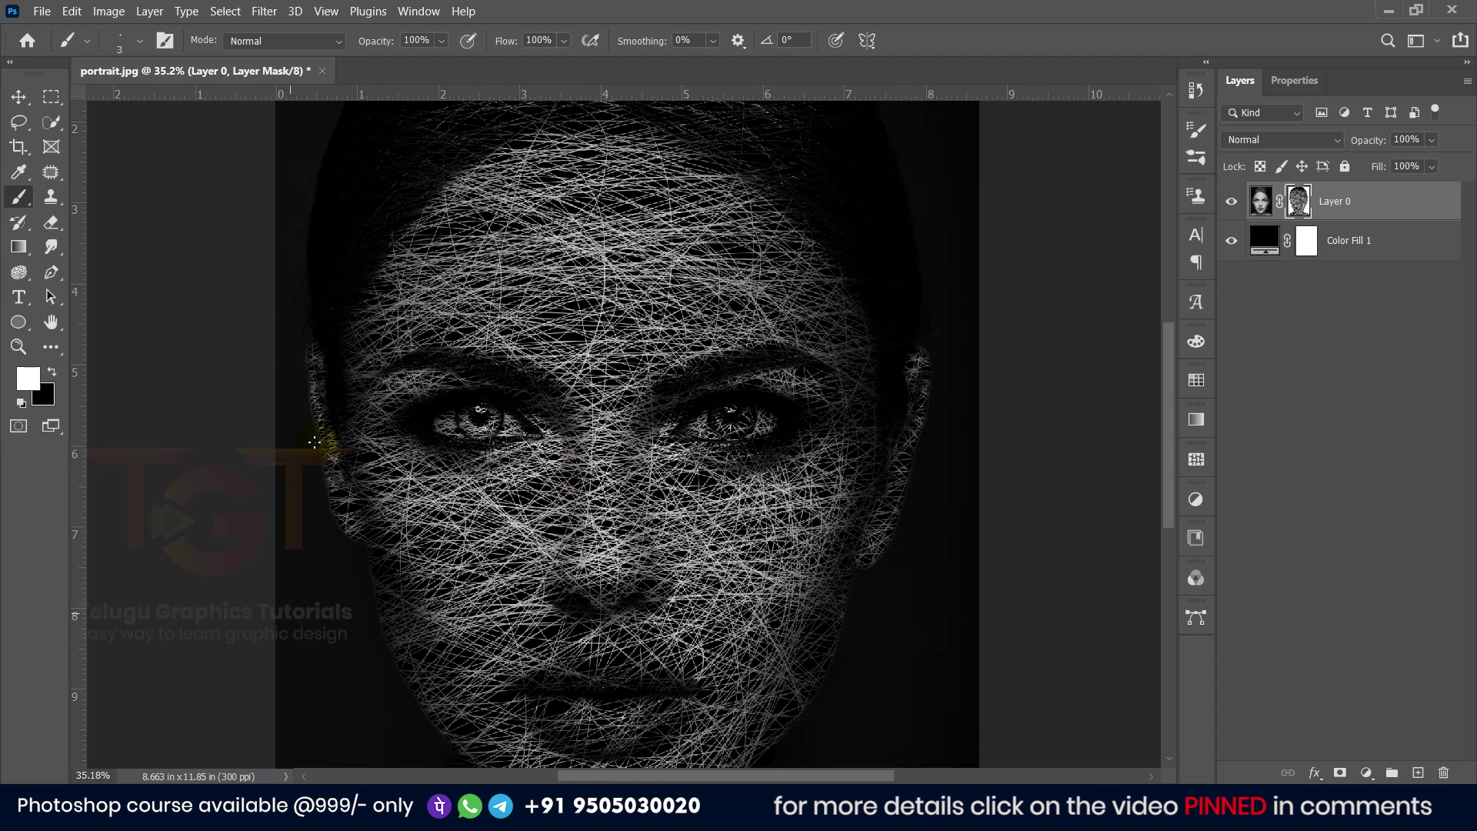
scroll(942, 292, "down", 1)
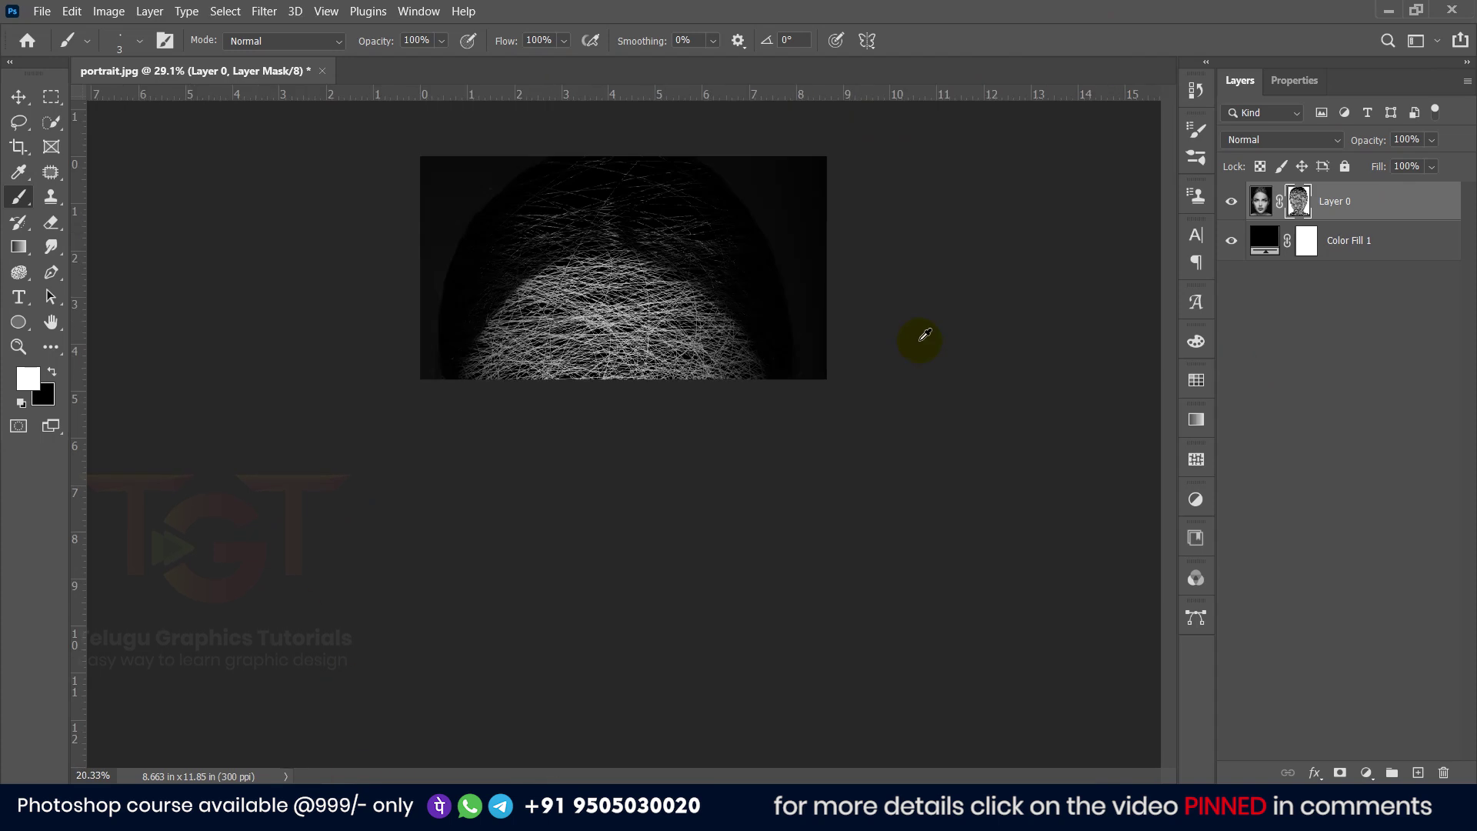
scroll(954, 354, "down", 2)
scroll(527, 701, "up", 2)
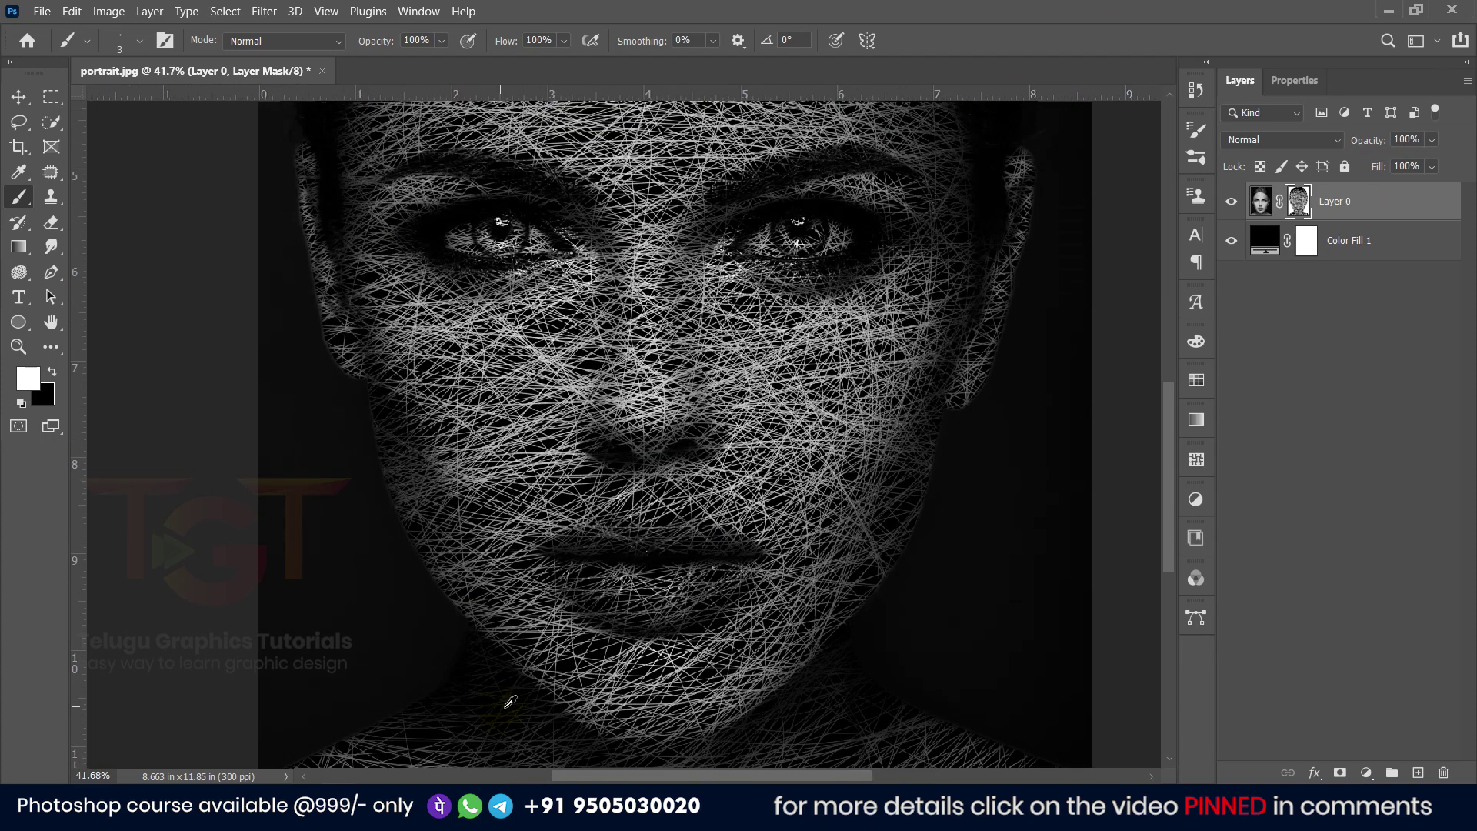
scroll(531, 616, "up", 2)
scroll(547, 384, "up", 1)
scroll(594, 465, "down", 1)
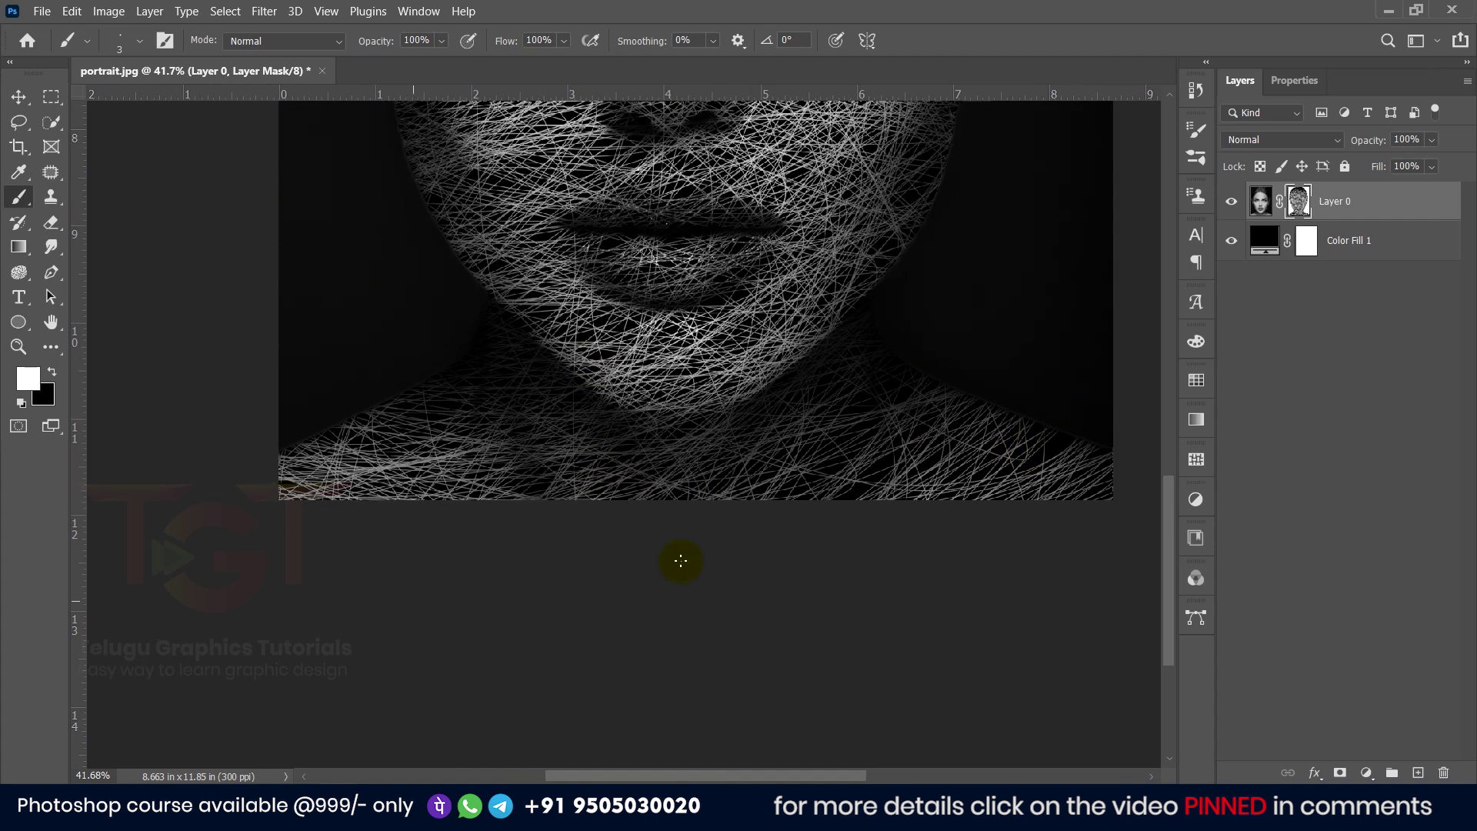
scroll(898, 223, "down", 1)
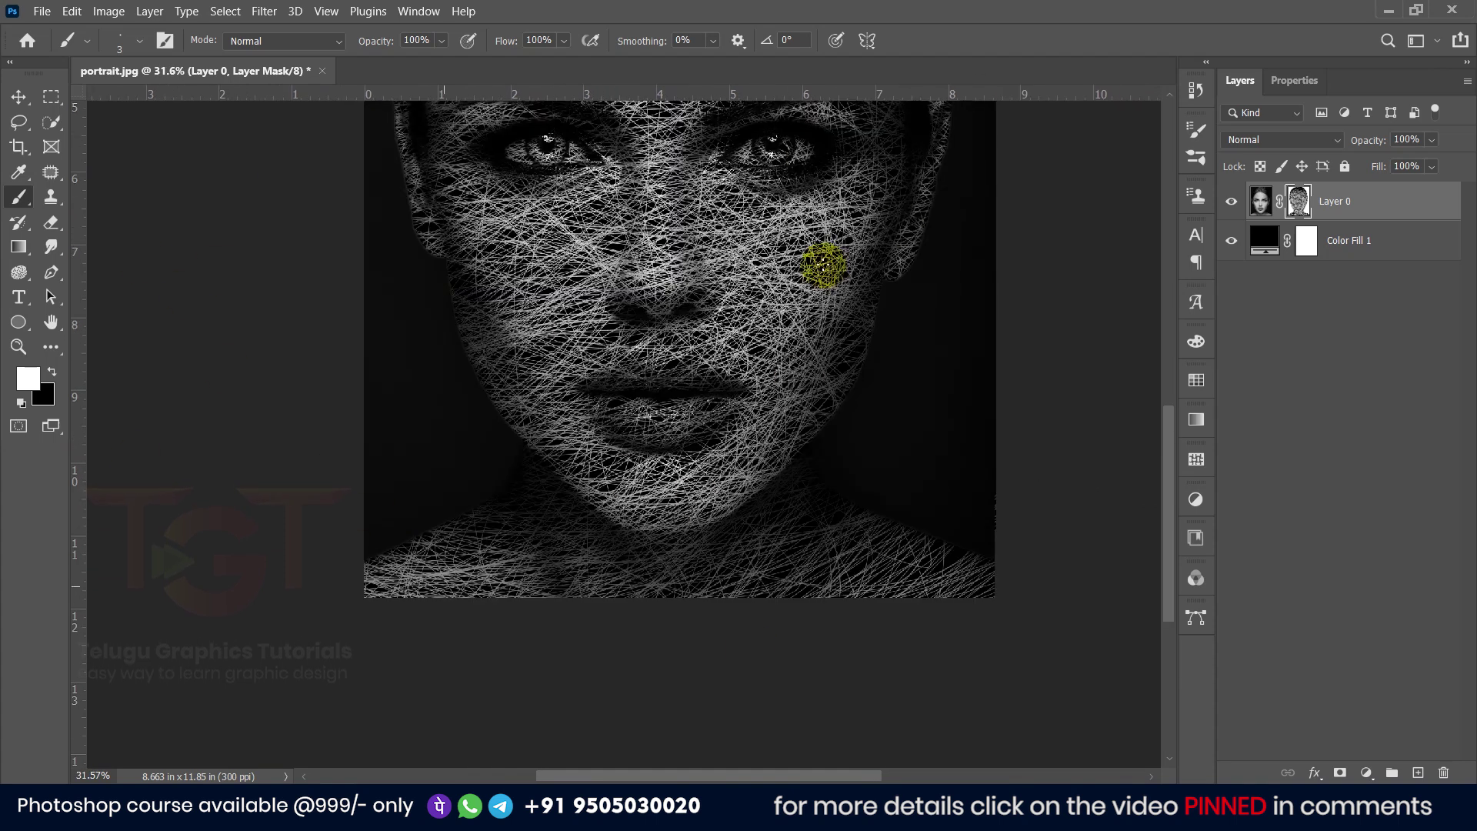
scroll(523, 477, "down", 1)
Save the layered artwork as portrait.psd in the 275 folder, keeping Maximize Compatibility on
left_click(42, 10)
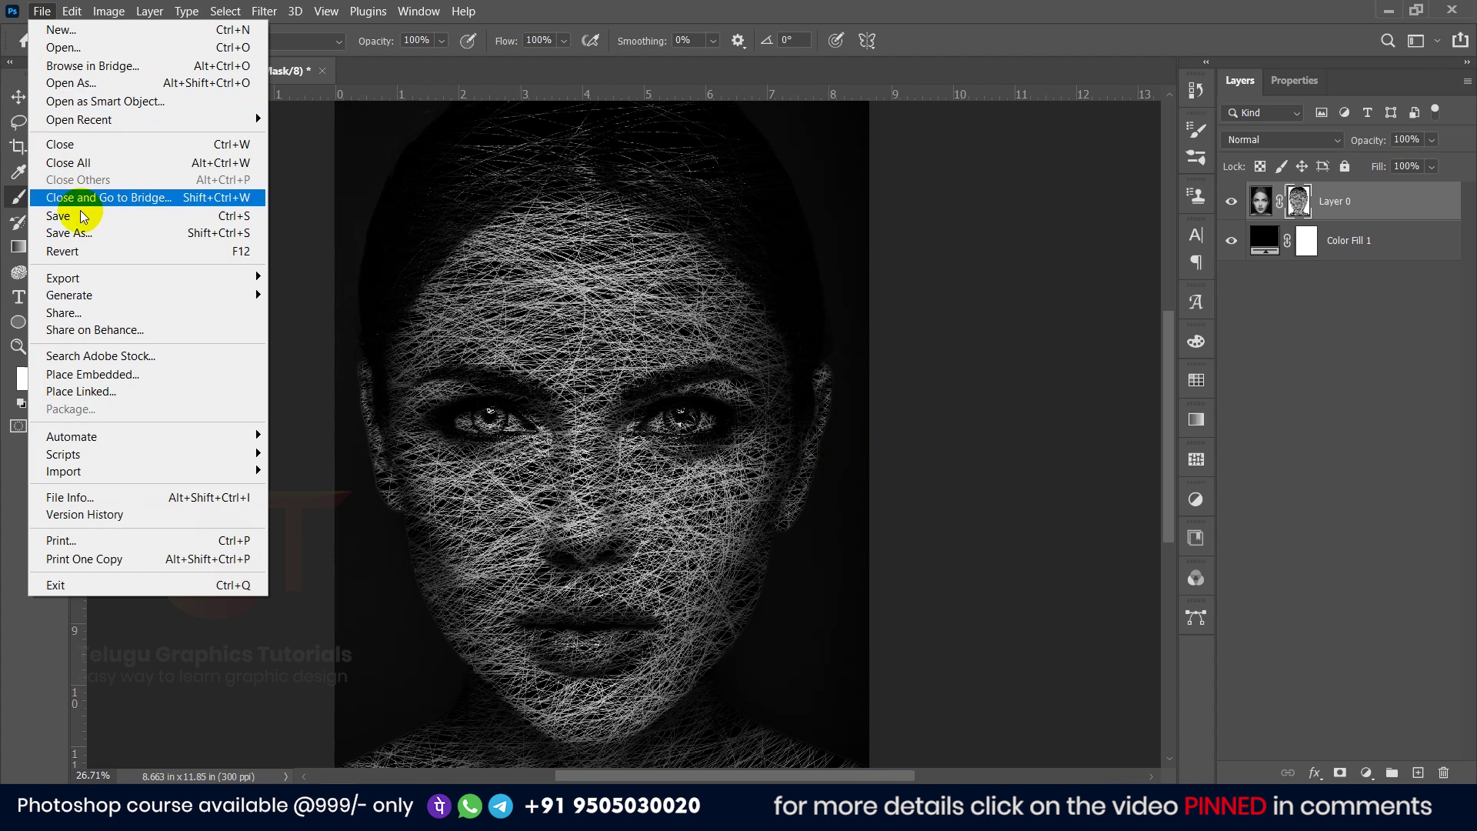
left_click(85, 217)
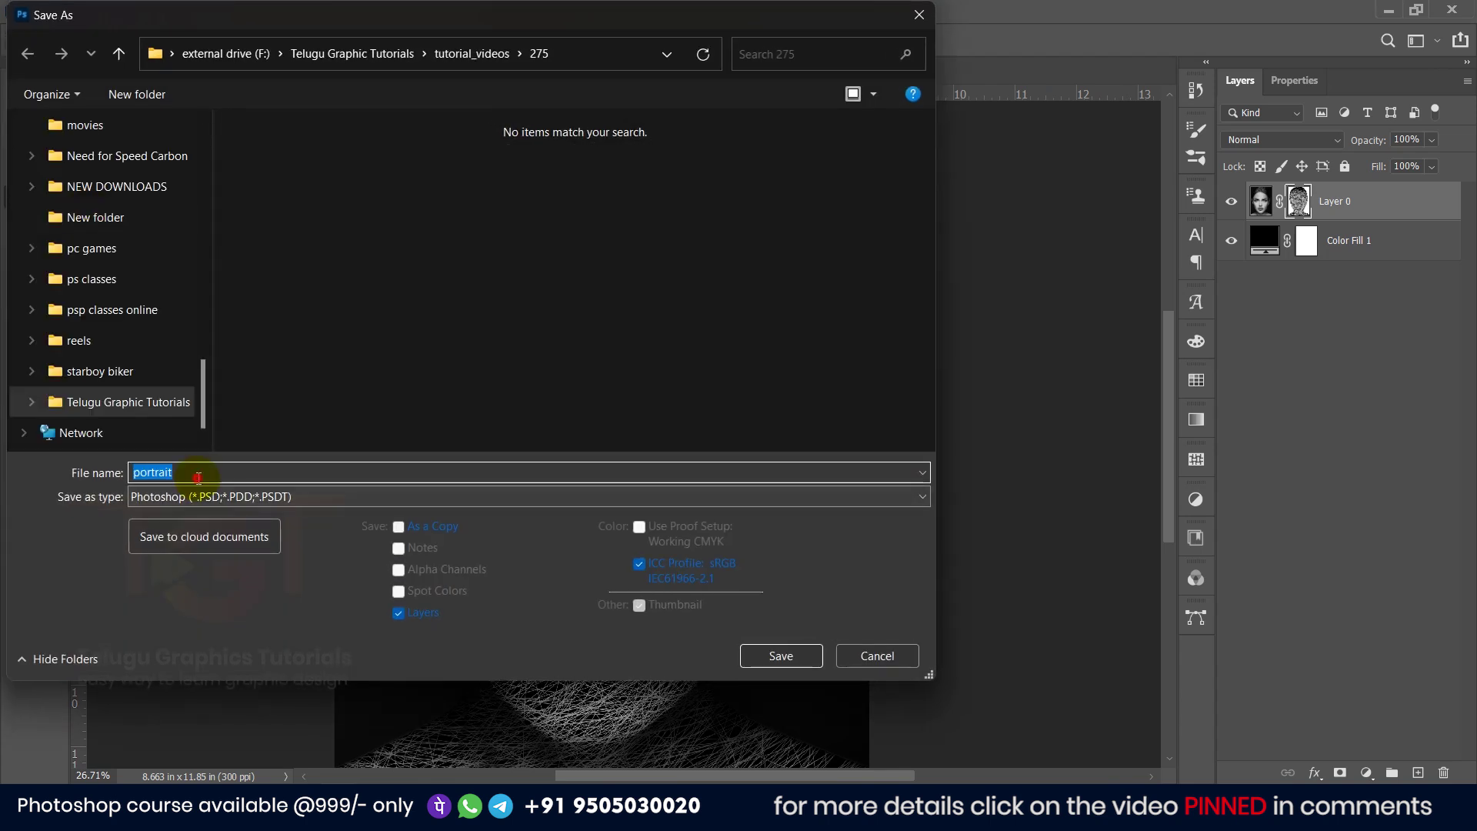
left_click(199, 474)
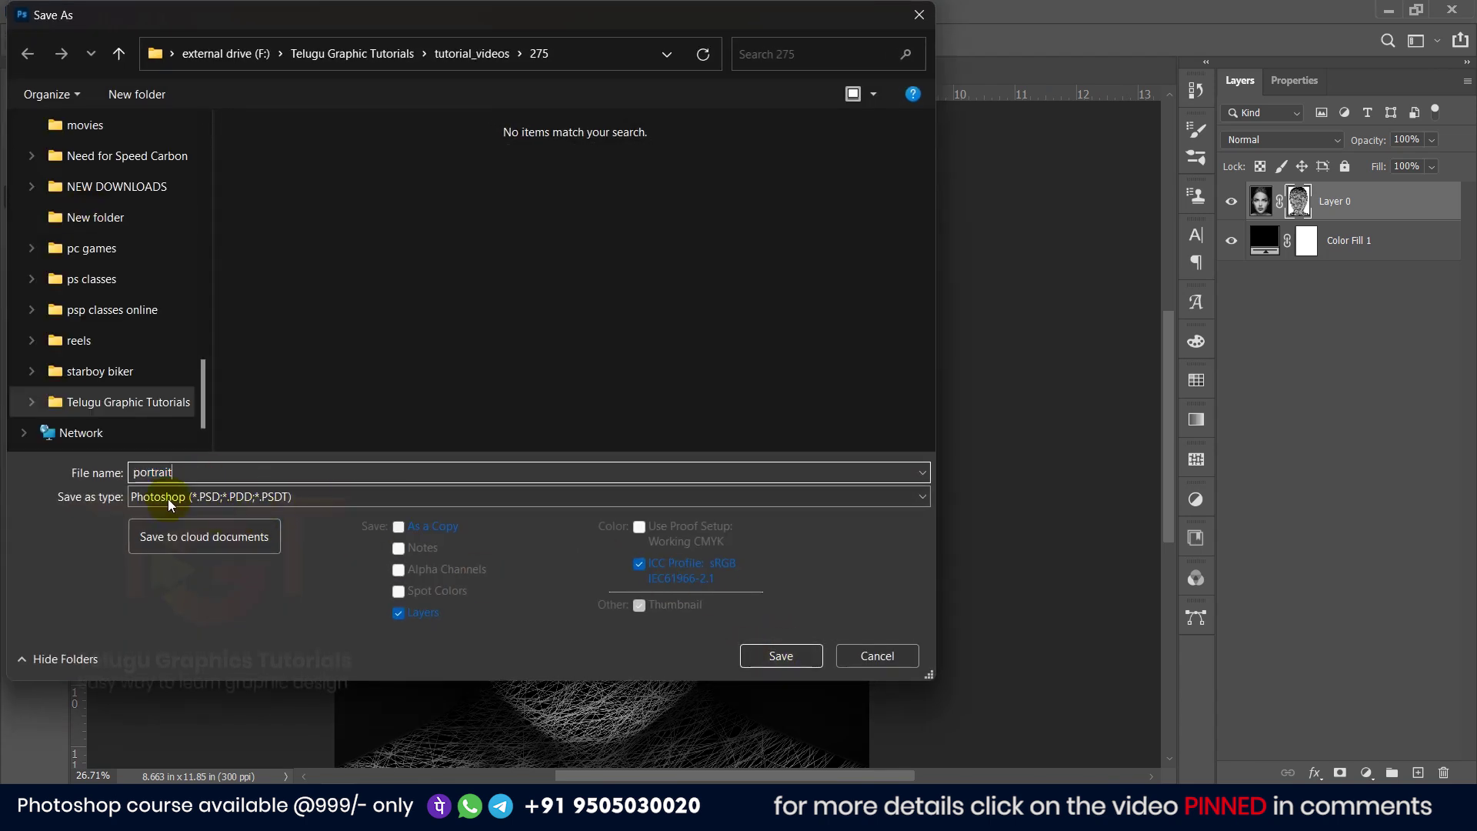
left_click(769, 658)
left_click(705, 206)
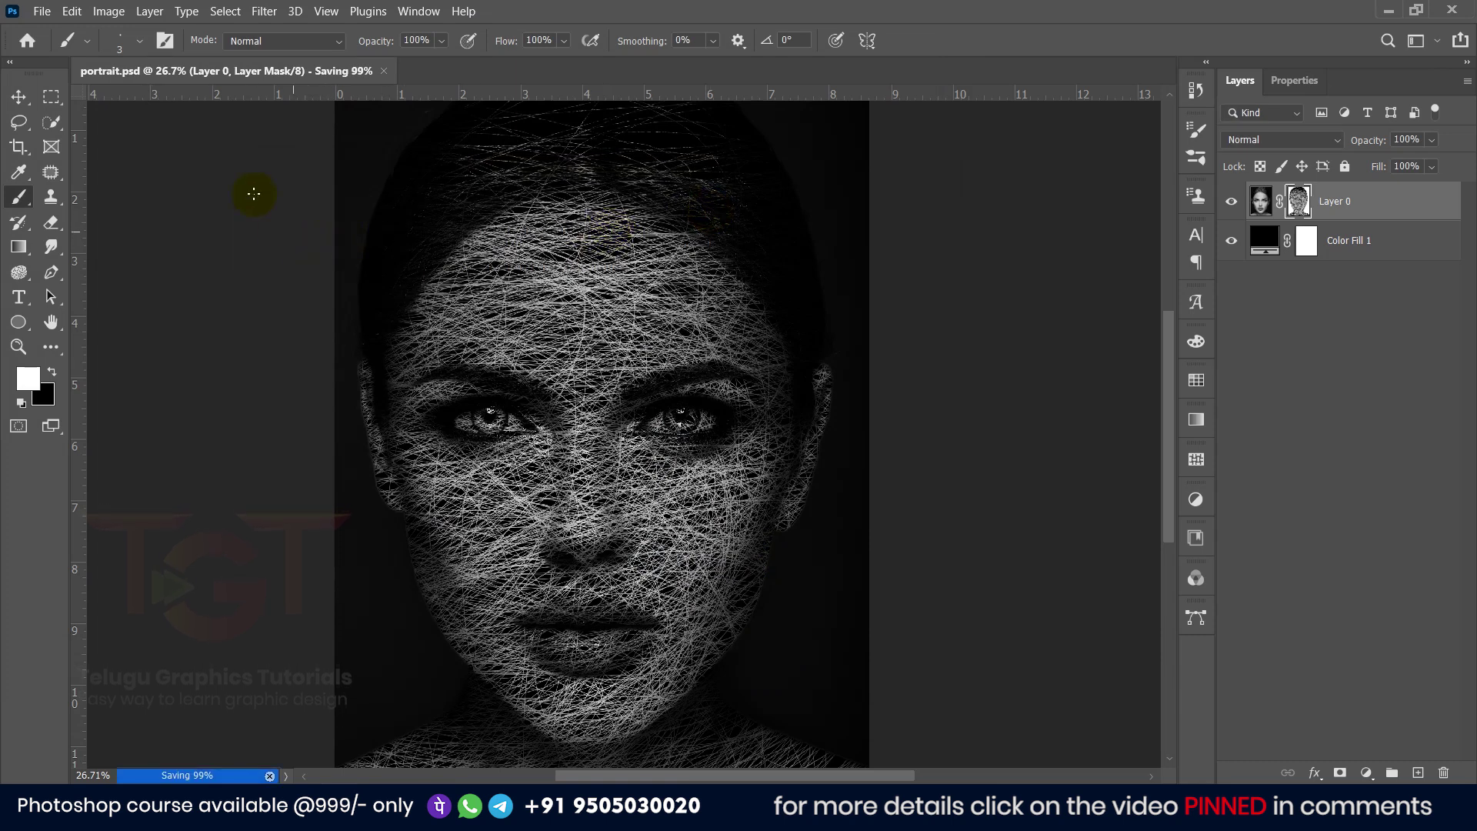
left_click(42, 10)
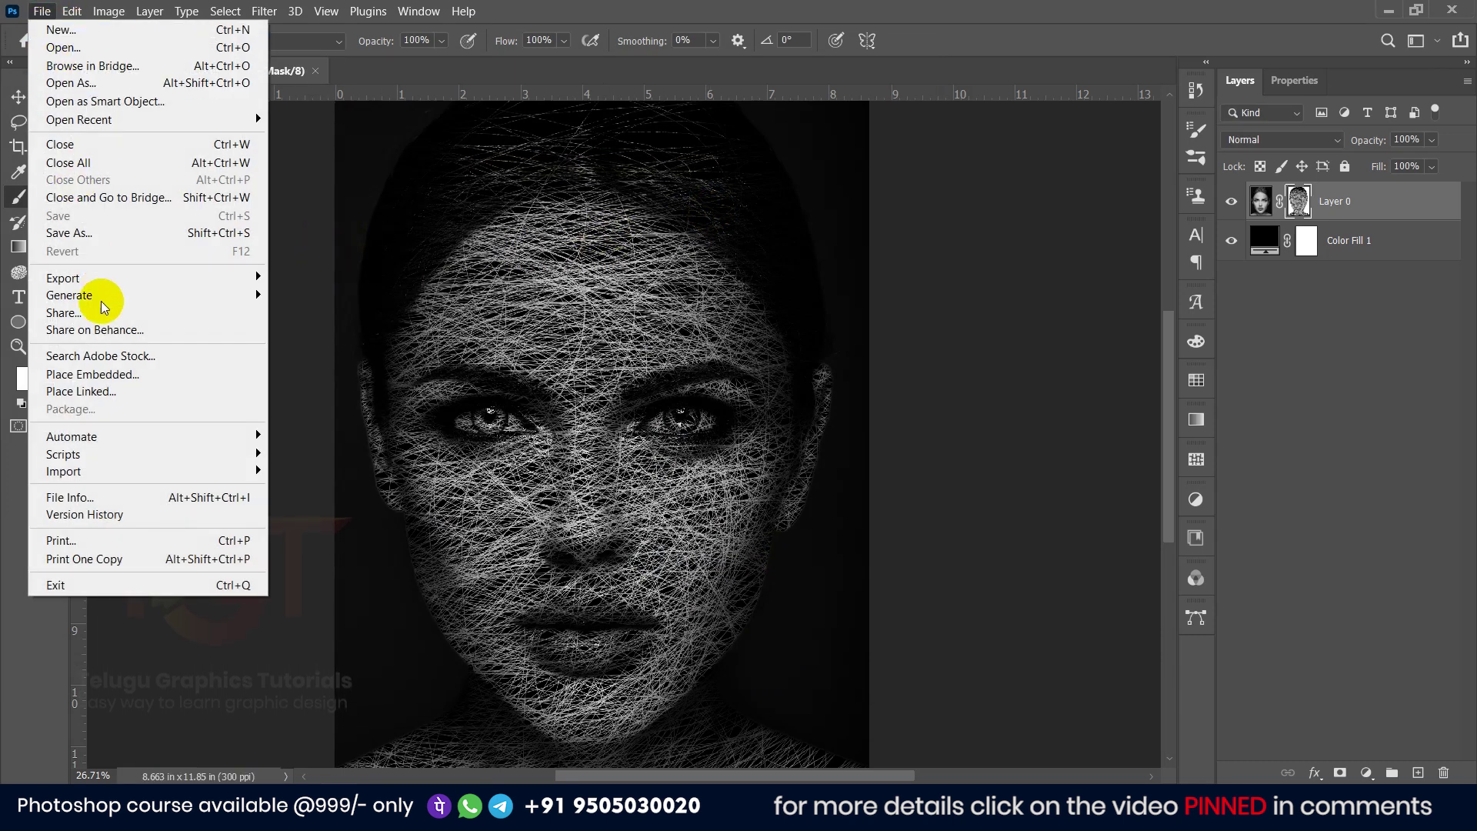
Export the portrait image with the format set to JPG
mouse_move(63, 278)
left_click(311, 286)
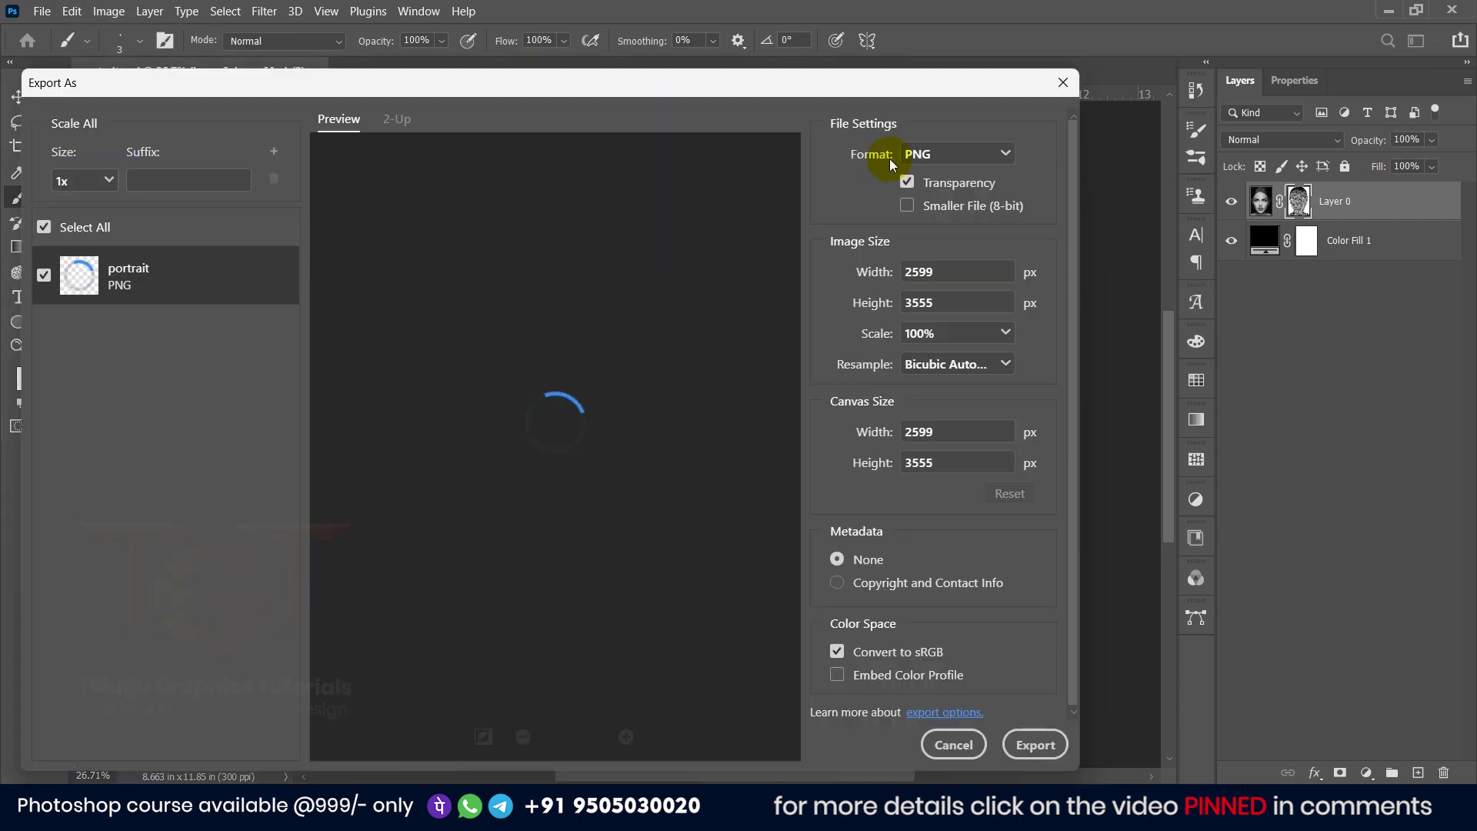
left_click(921, 155)
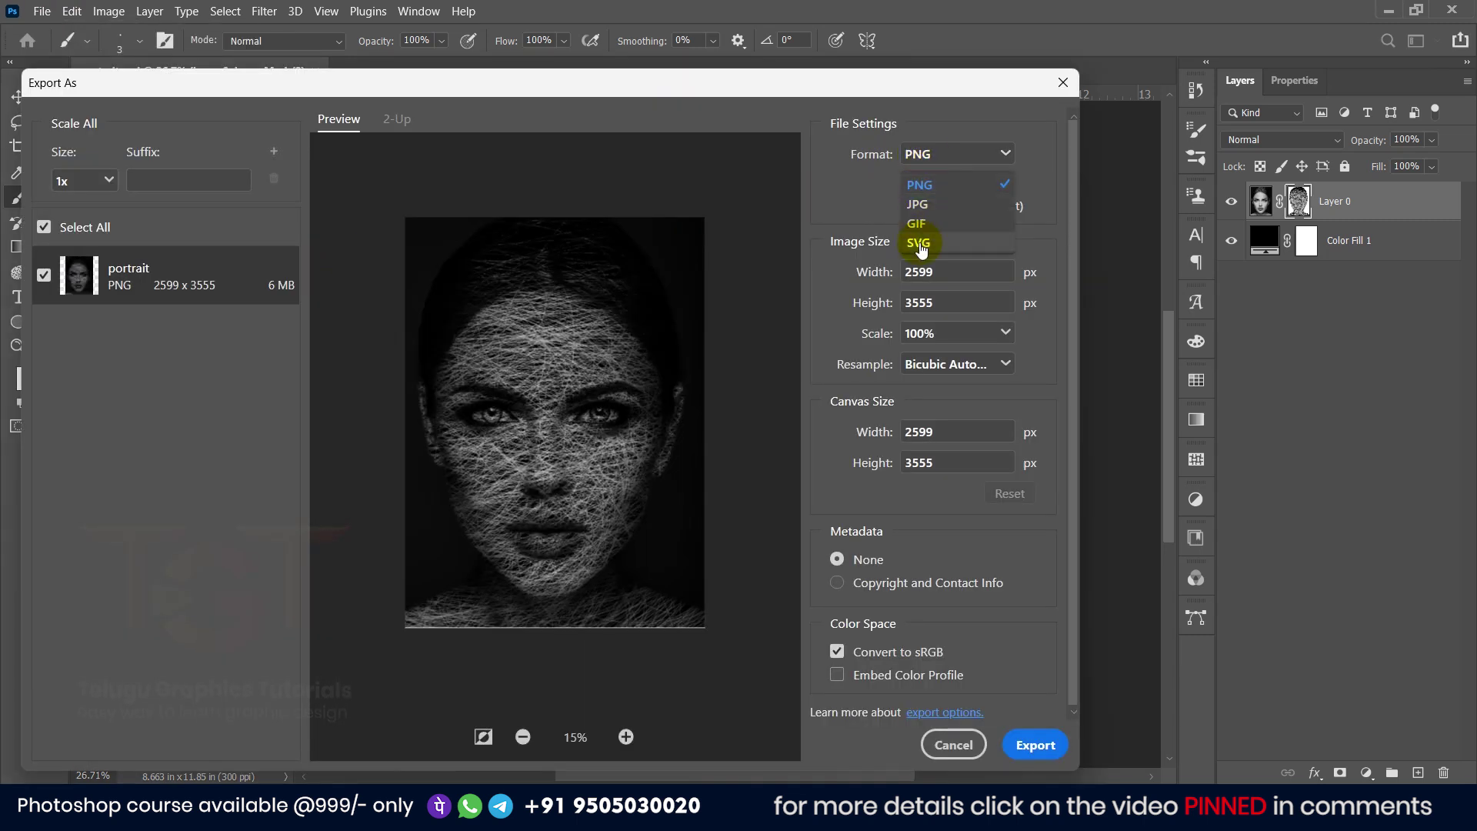
left_click(917, 204)
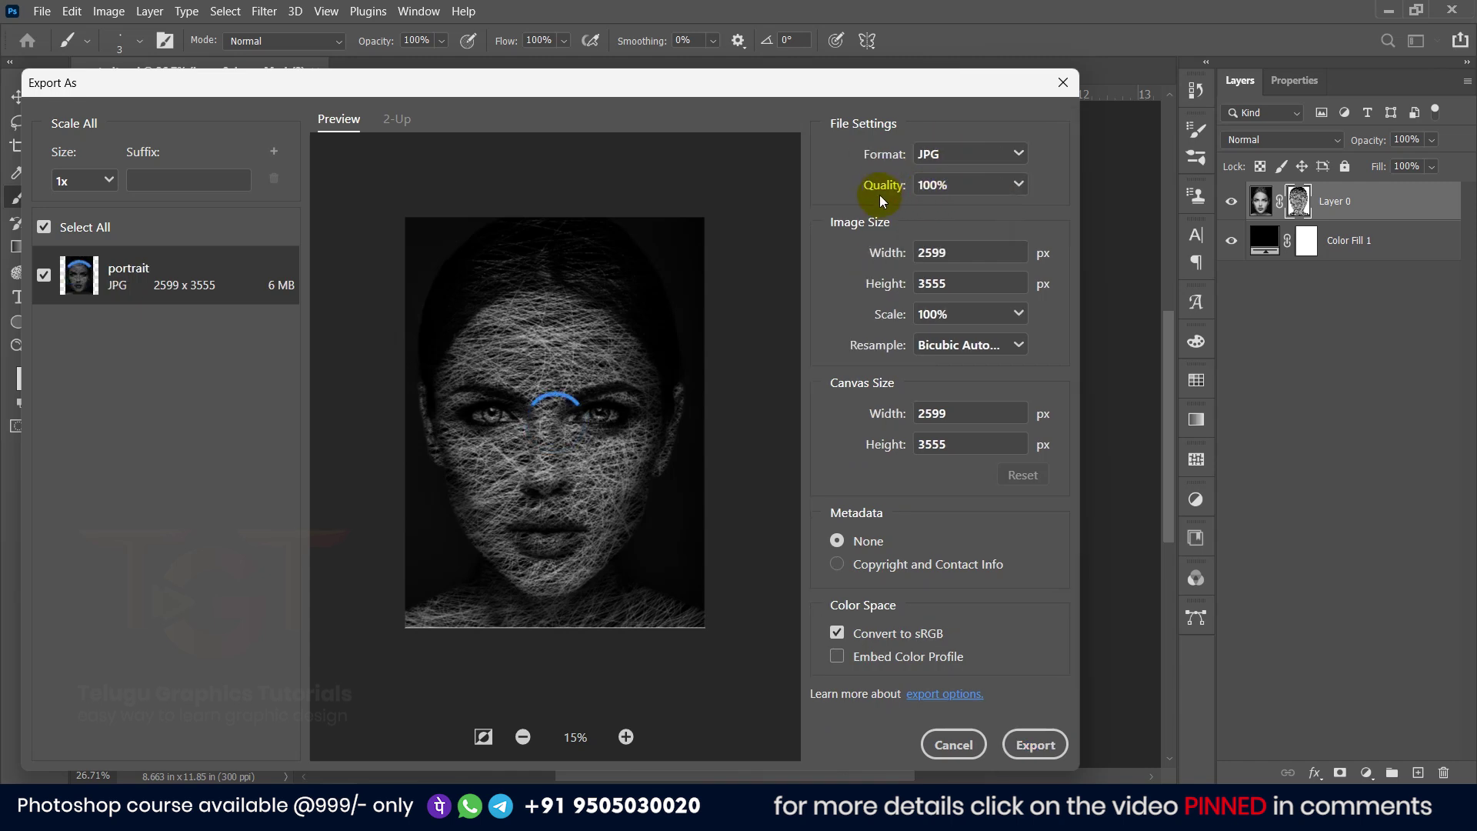
left_click(1037, 745)
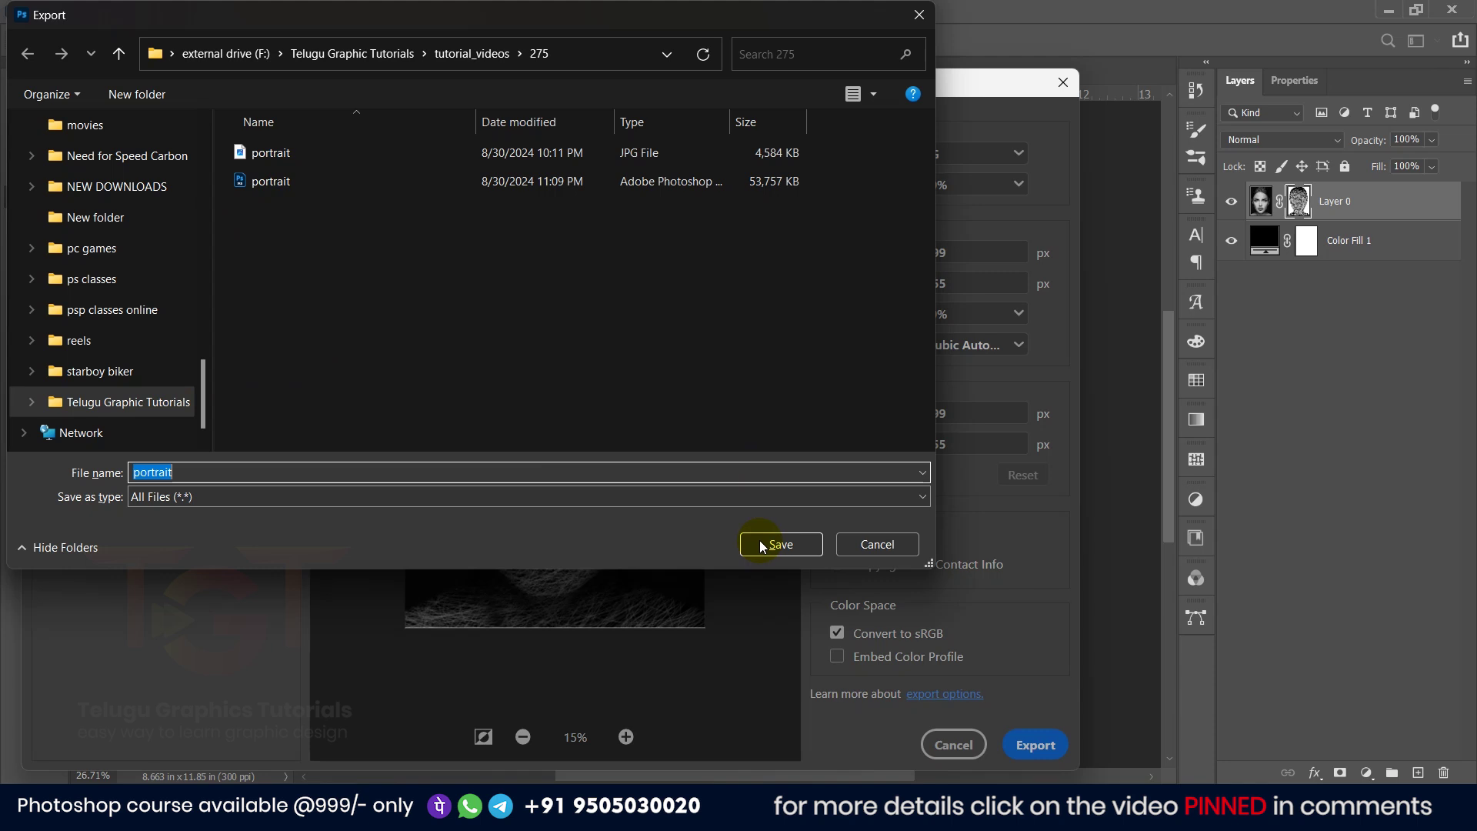
Save the export as portrait 1 in the 275 folder and view it in the photo viewer
left_click(439, 469)
type("1")
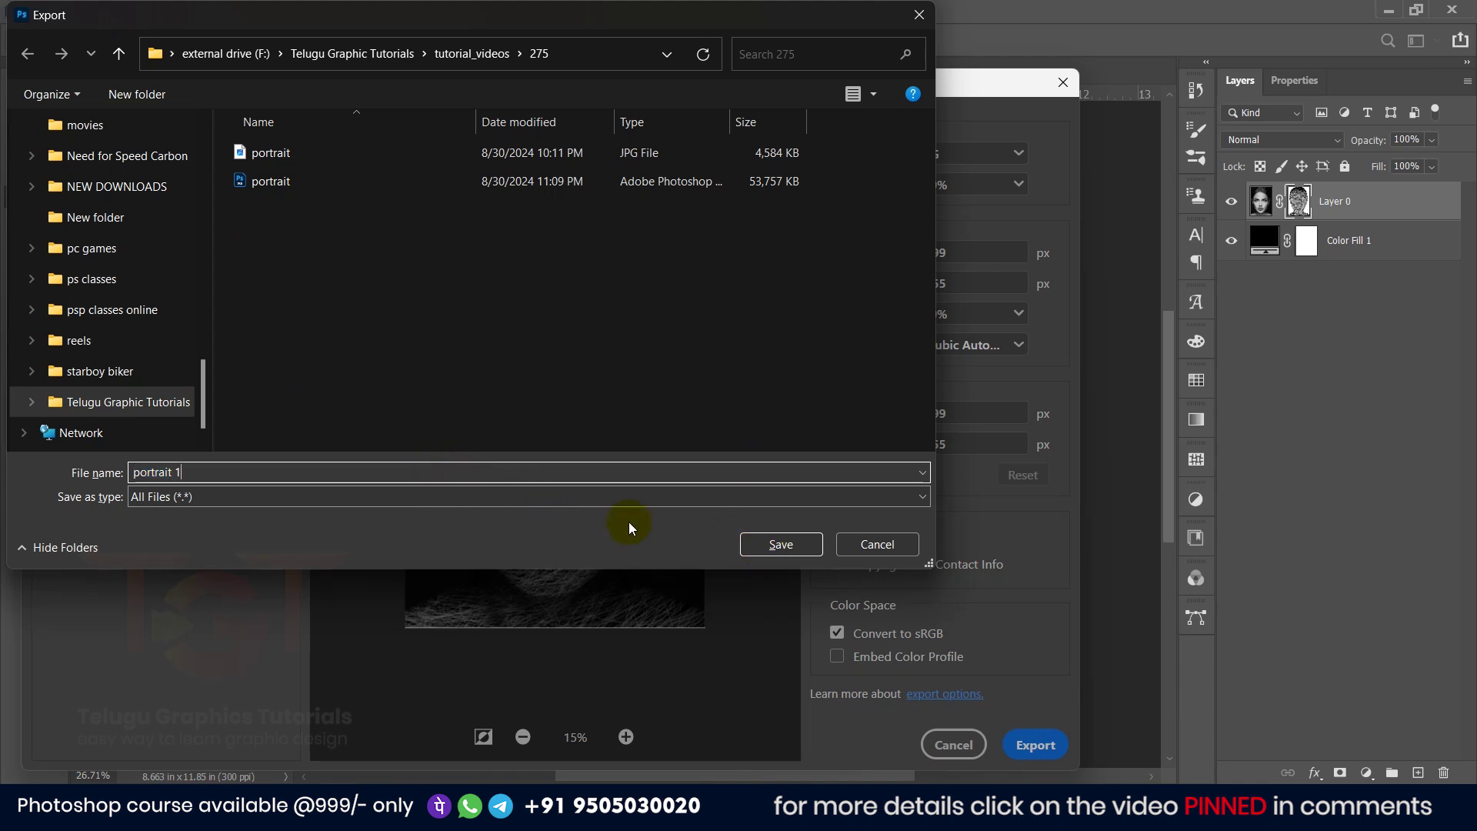
left_click(770, 543)
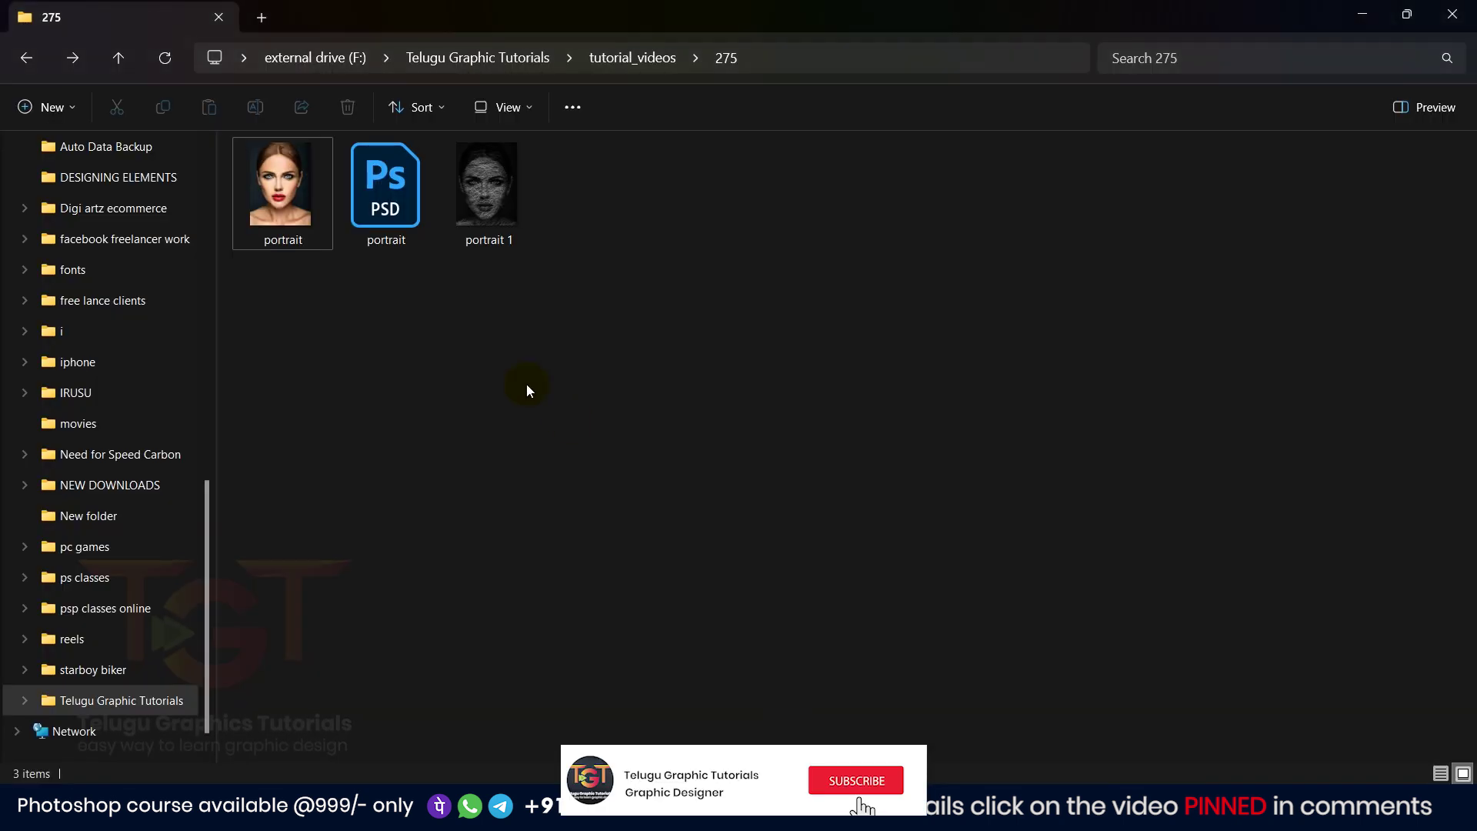
left_click(479, 202)
double_click(477, 200)
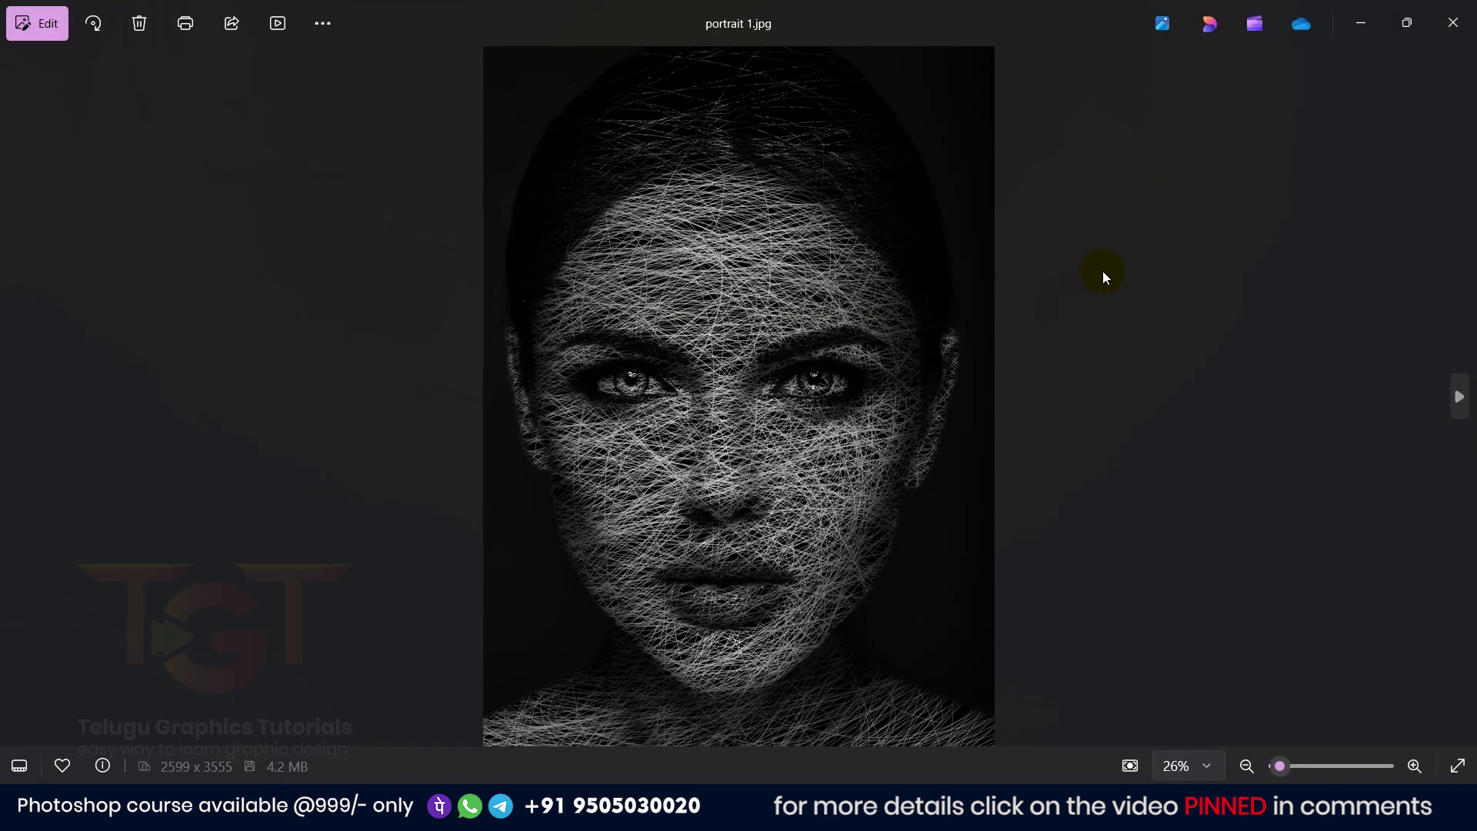
left_click(1459, 397)
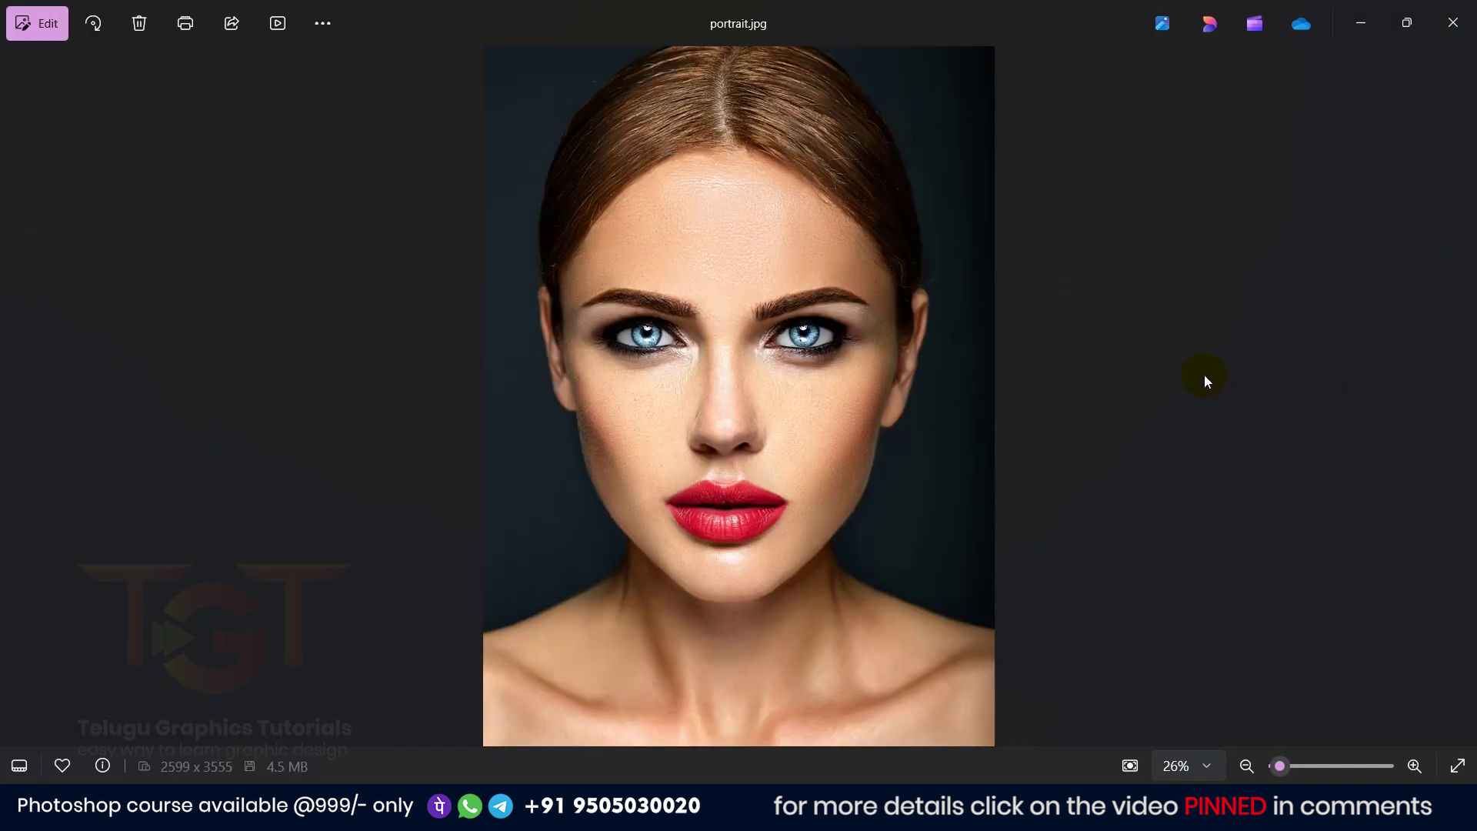
key("Left")
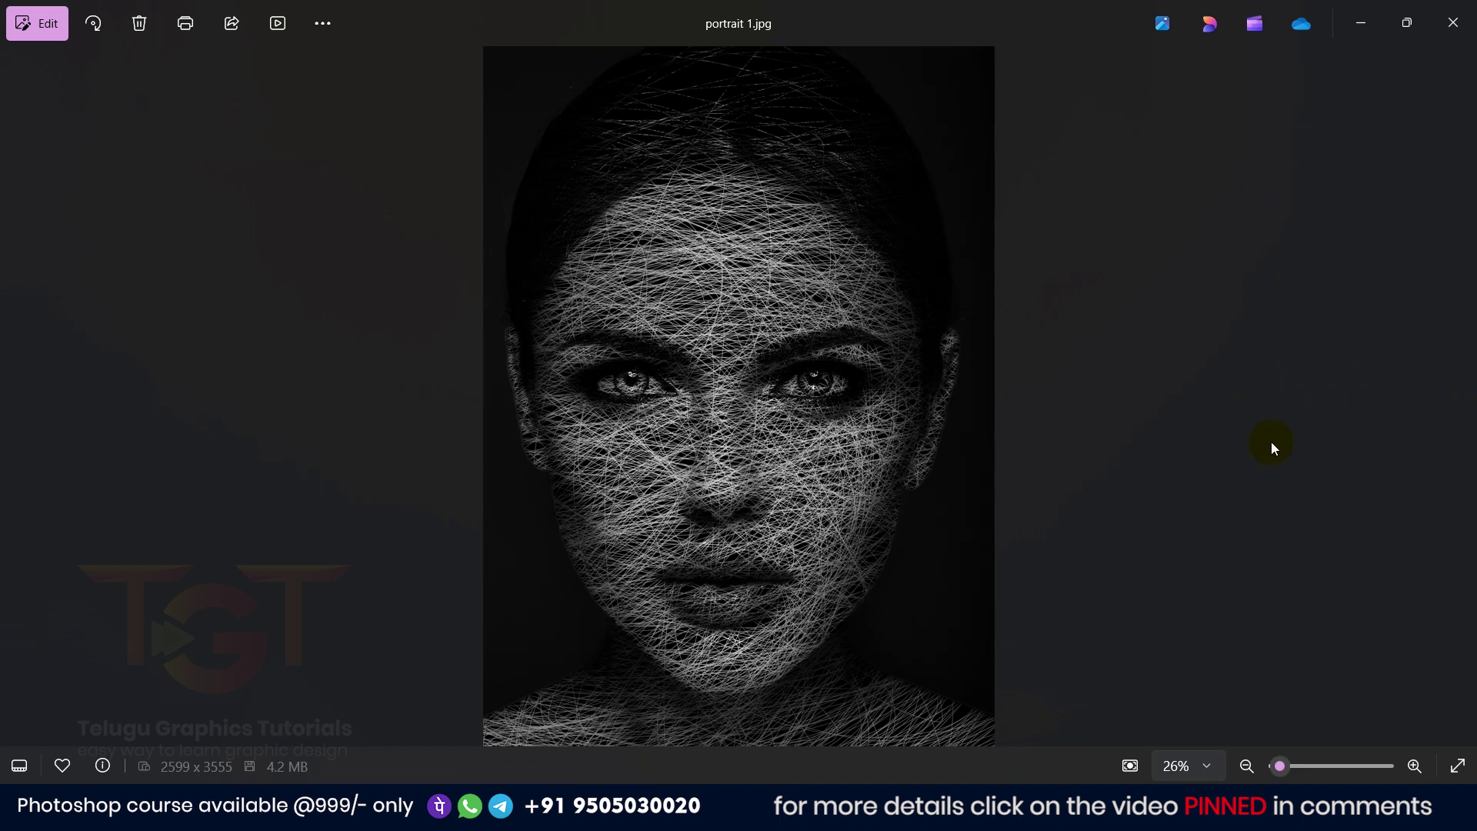